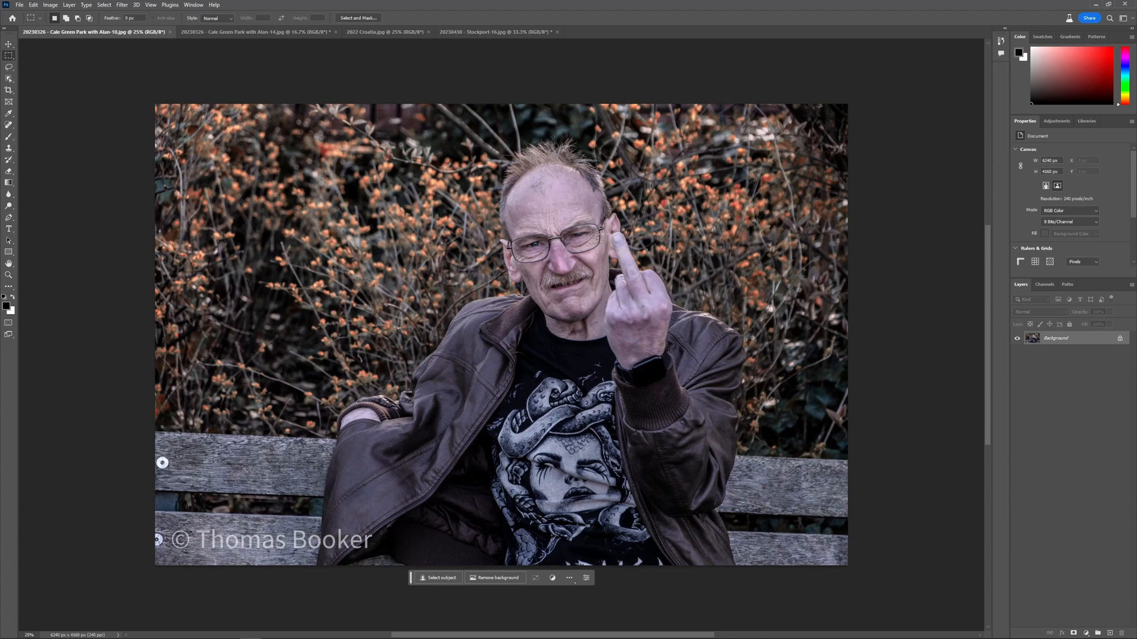
# Step: Select the raised hand with a rectangular marquee and run Generative Fill with the prompt "change to thumbs up"
pyautogui.moveTo(594, 233); pyautogui.dragTo(689, 386)
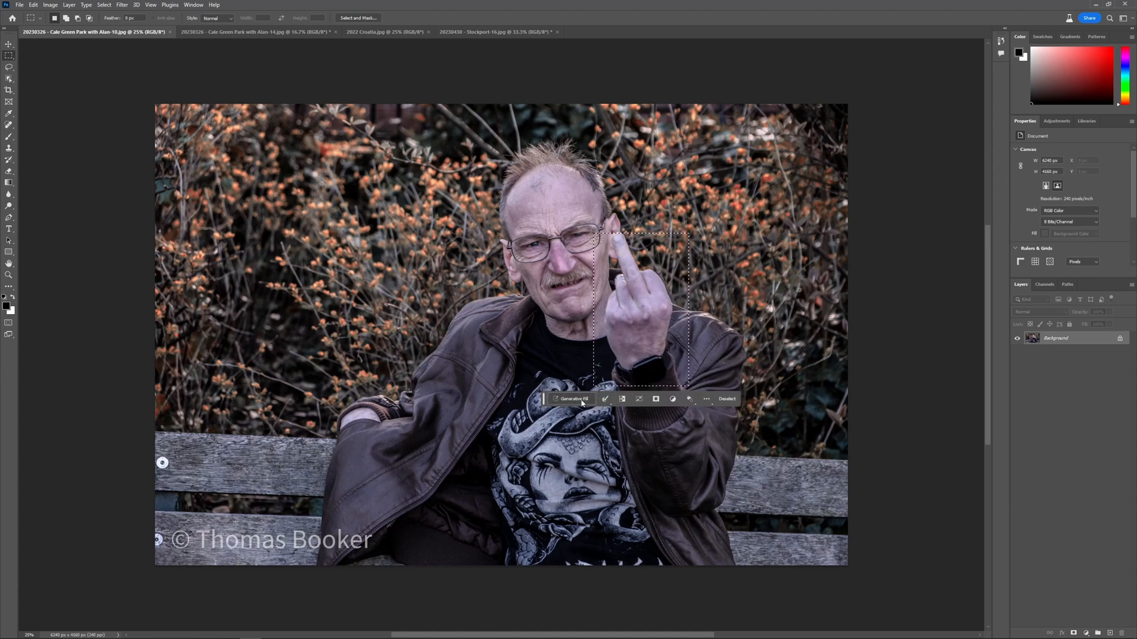
pyautogui.click(574, 399)
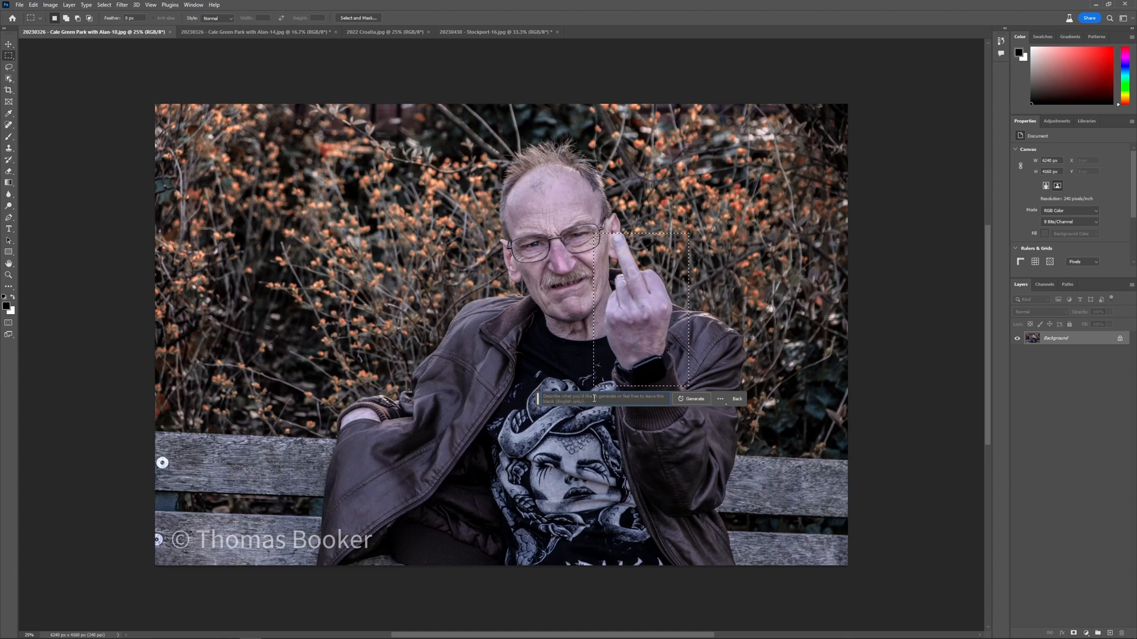
pyautogui.write('change to thumbs up')
pyautogui.click(685, 401)
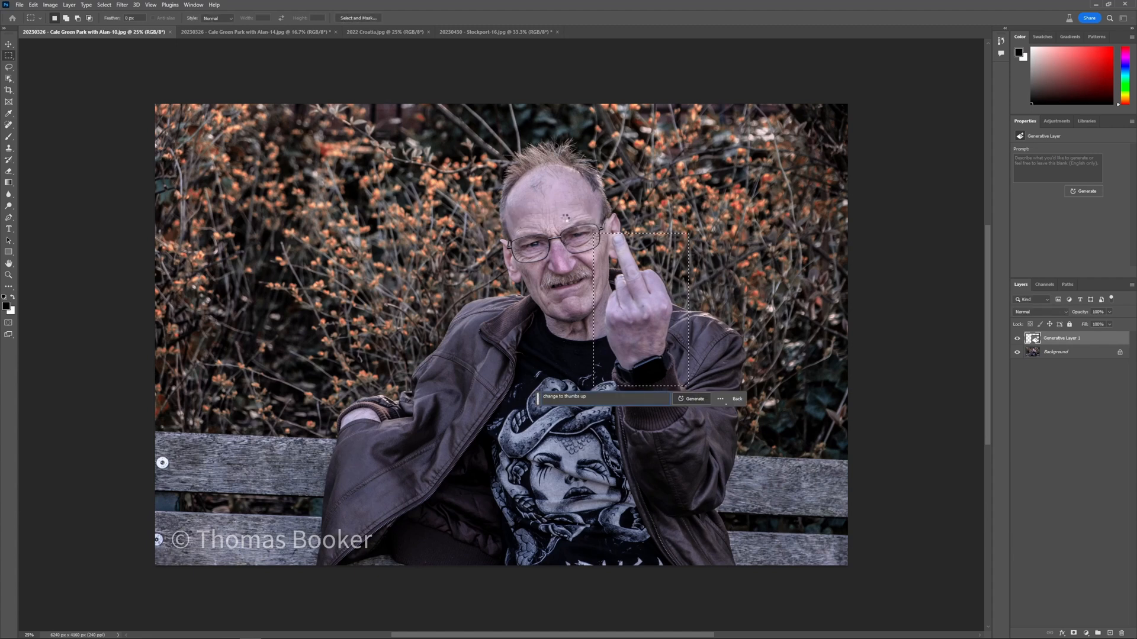
pyautogui.moveTo(540, 403); pyautogui.dragTo(474, 443)
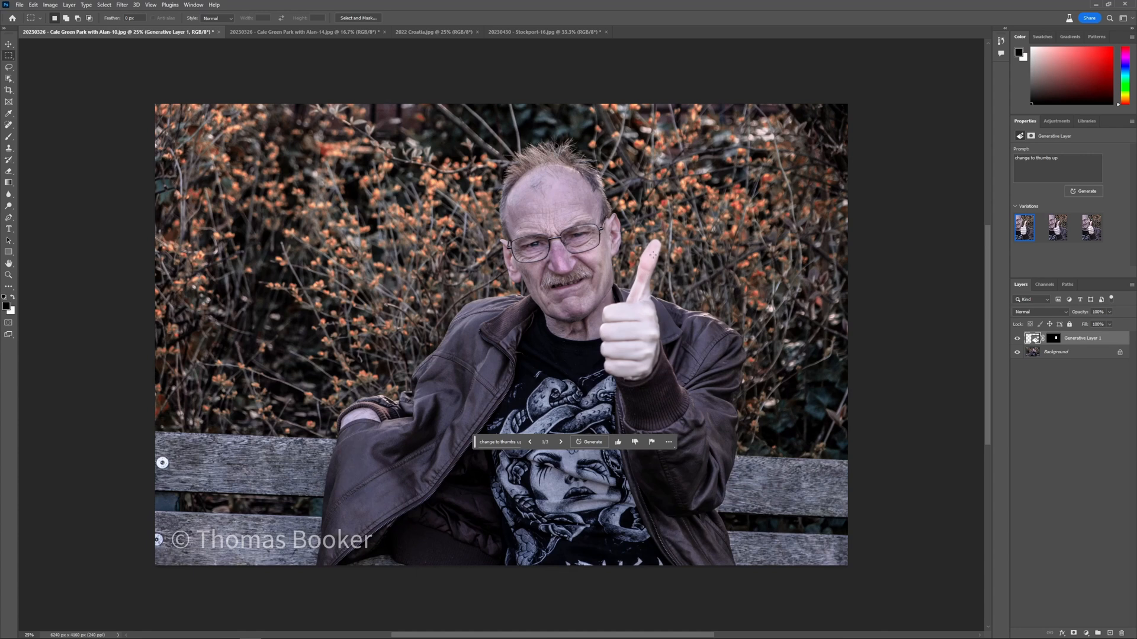
# Step: Go through the thumbs-up variations, choose the third, and compare it with the original by toggling the generative layer's visibility
pyautogui.click(560, 442)
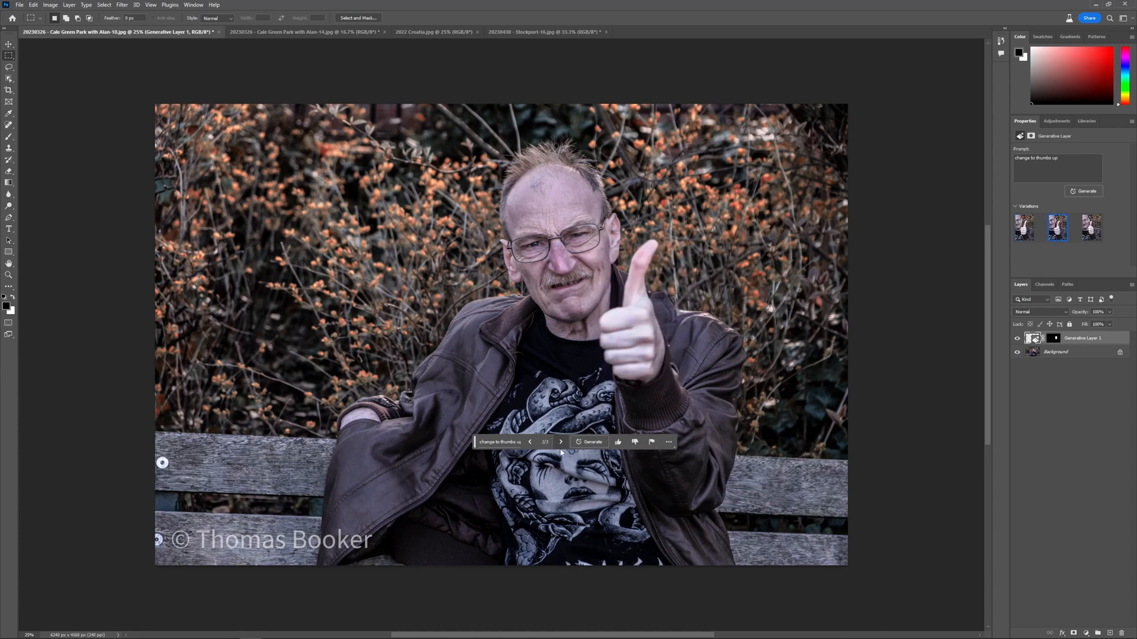
pyautogui.click(560, 443)
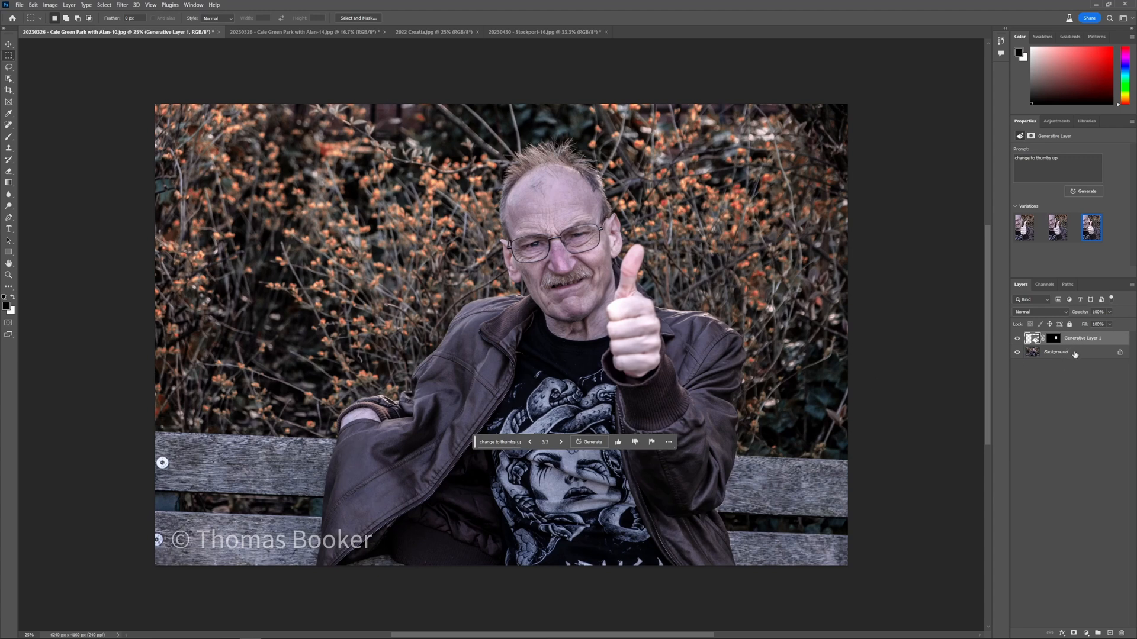
pyautogui.click(1017, 339)
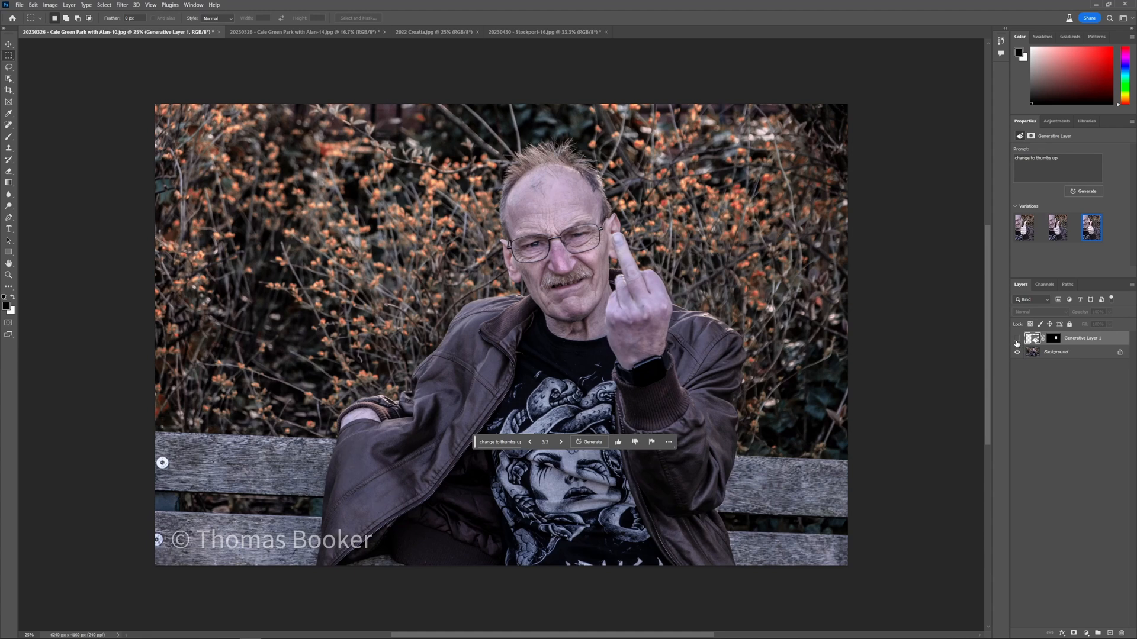
pyautogui.click(1017, 341)
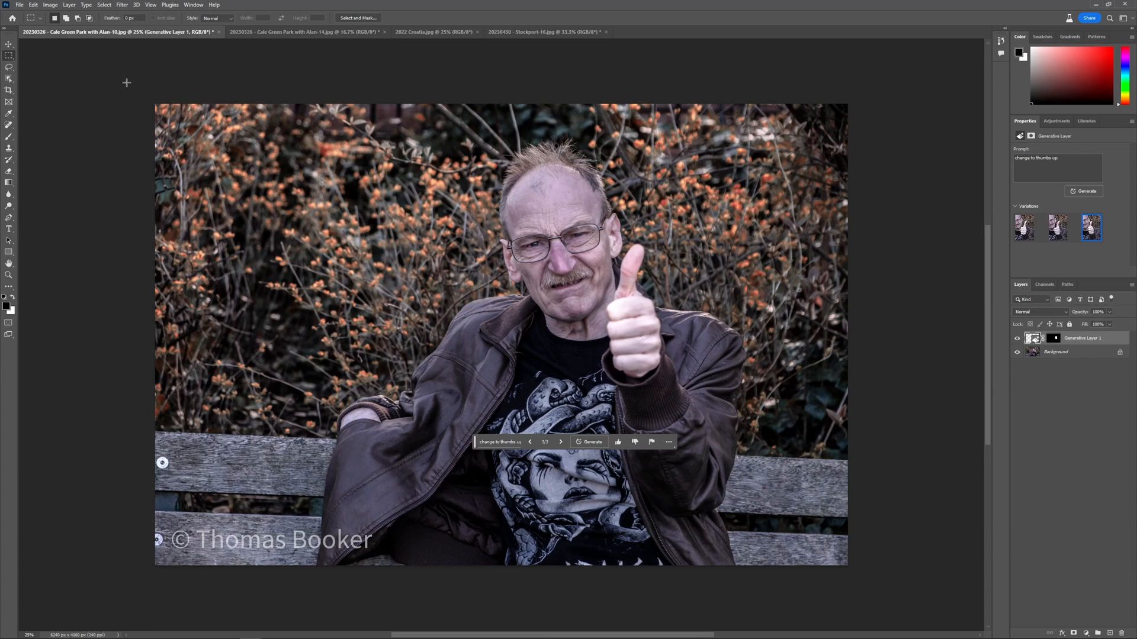
# Step: In the portrait-format bench photo, select the man's torso and coat and run Generative Fill with the prompt "change coat to hoodie"
pyautogui.click(280, 33)
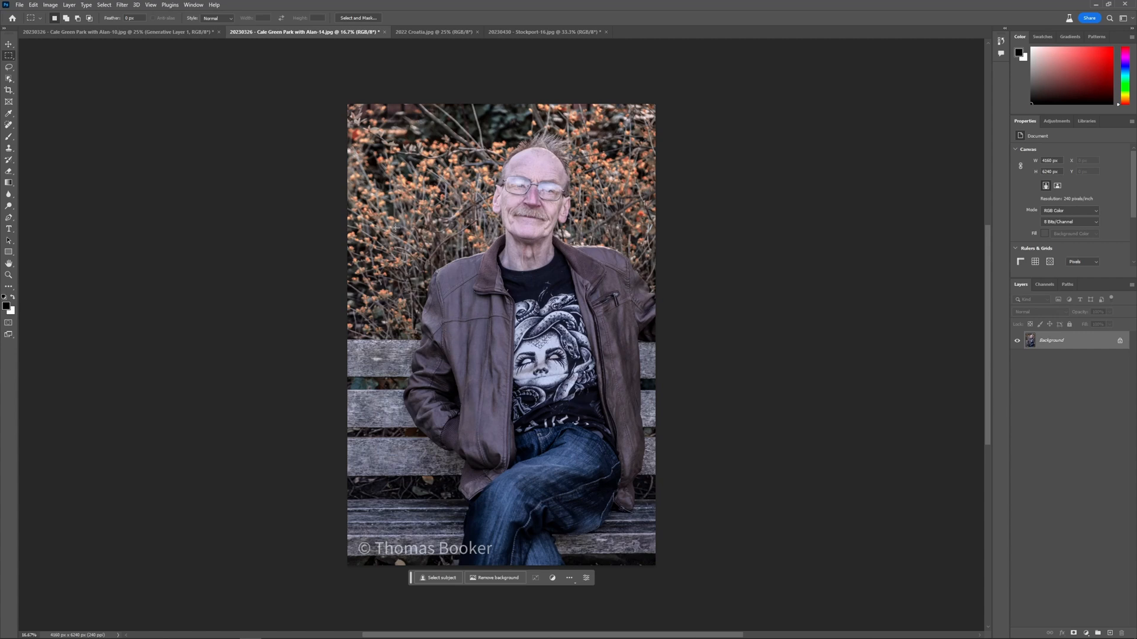
pyautogui.moveTo(391, 224); pyautogui.dragTo(666, 518)
pyautogui.click(460, 528)
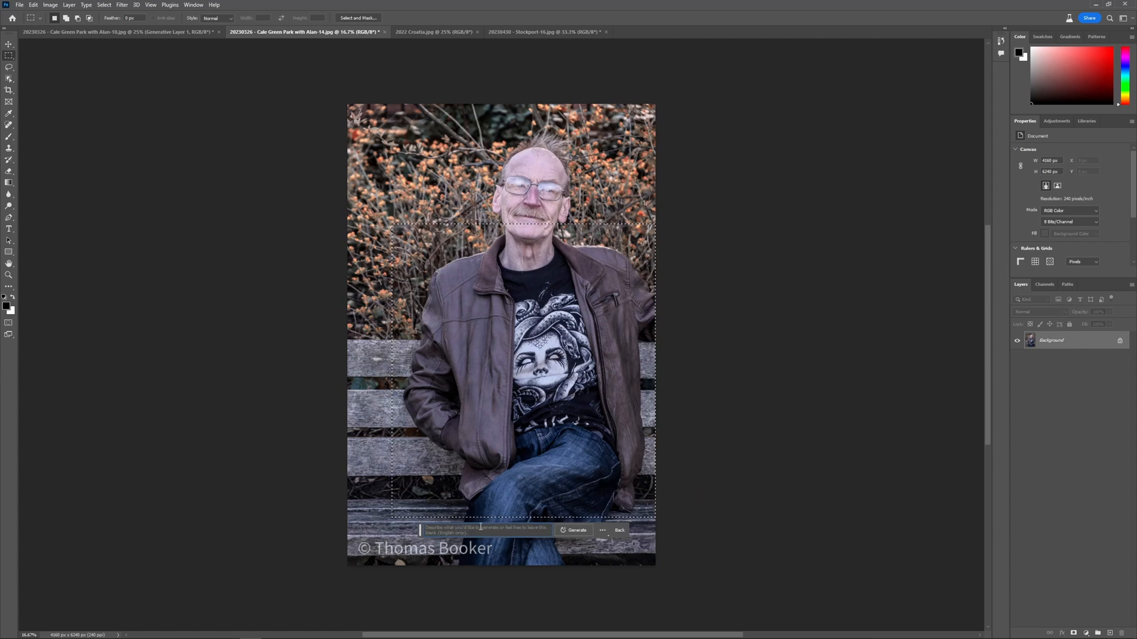
pyautogui.write('chan')
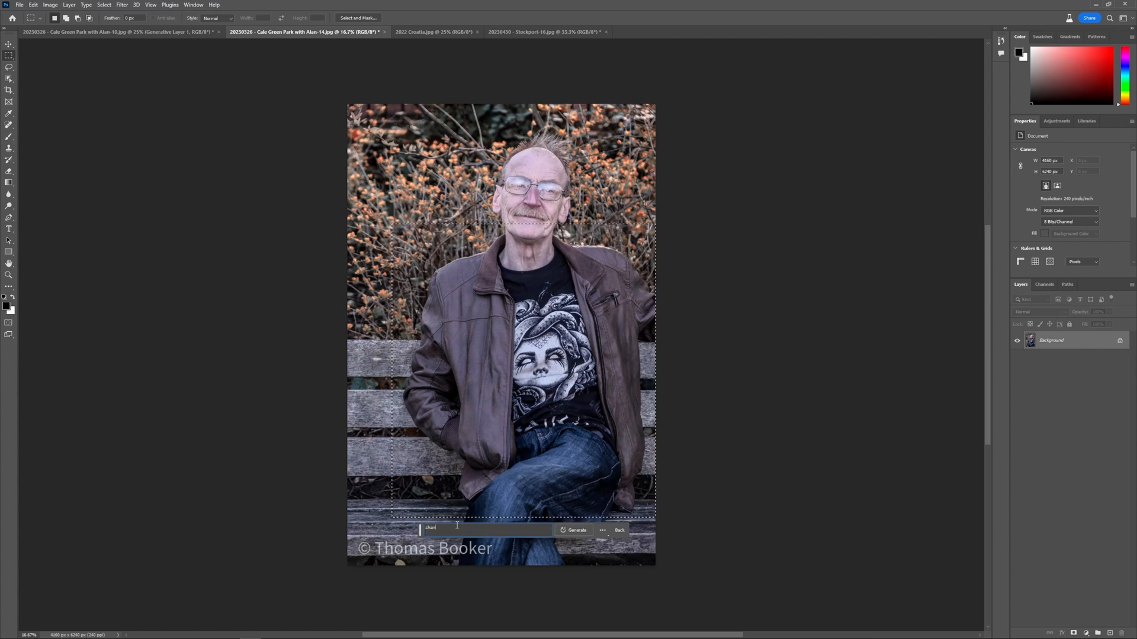
pyautogui.write('ge coat to hoodie')
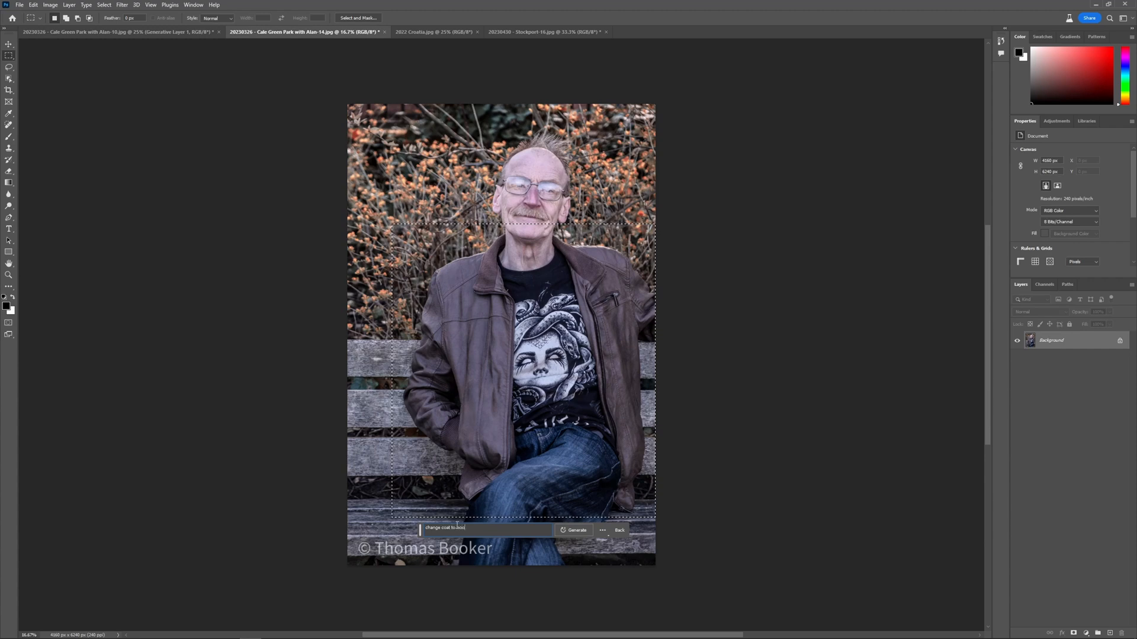
pyautogui.click(575, 530)
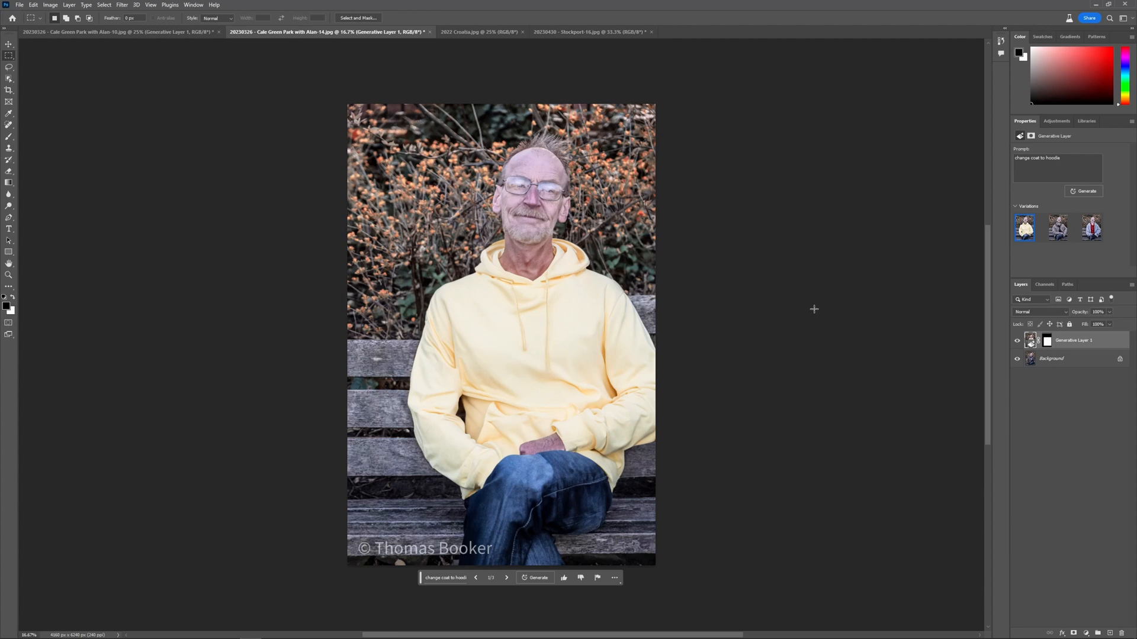
# Step: Compare the yellow hoodie with the original coat by switching the generative layer off and on several times
pyautogui.click(1018, 341)
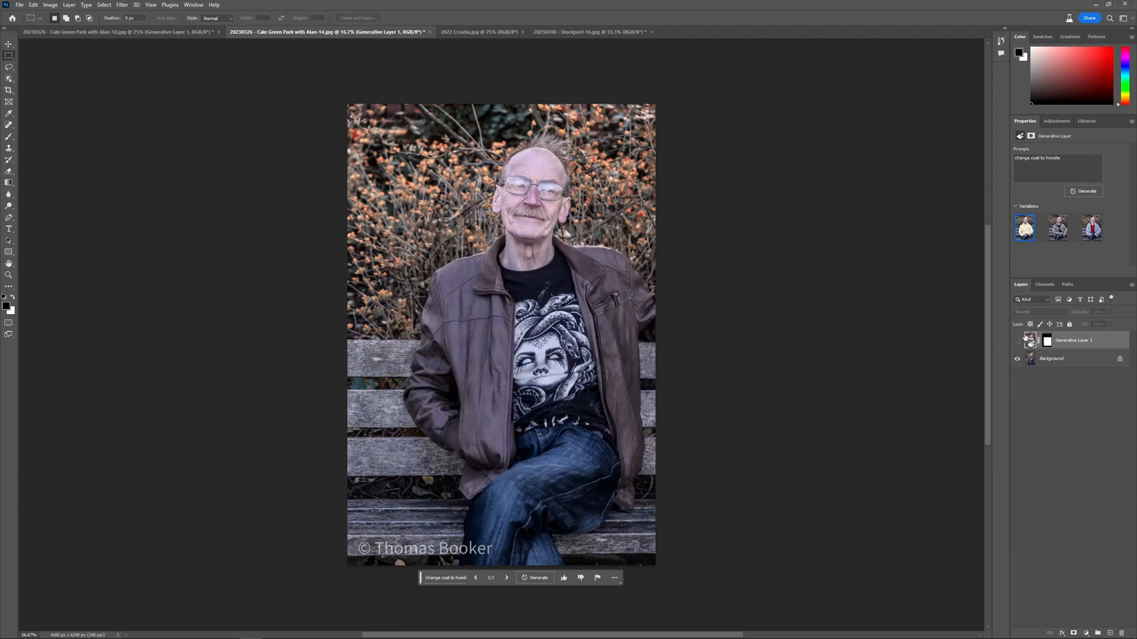
pyautogui.click(1017, 341)
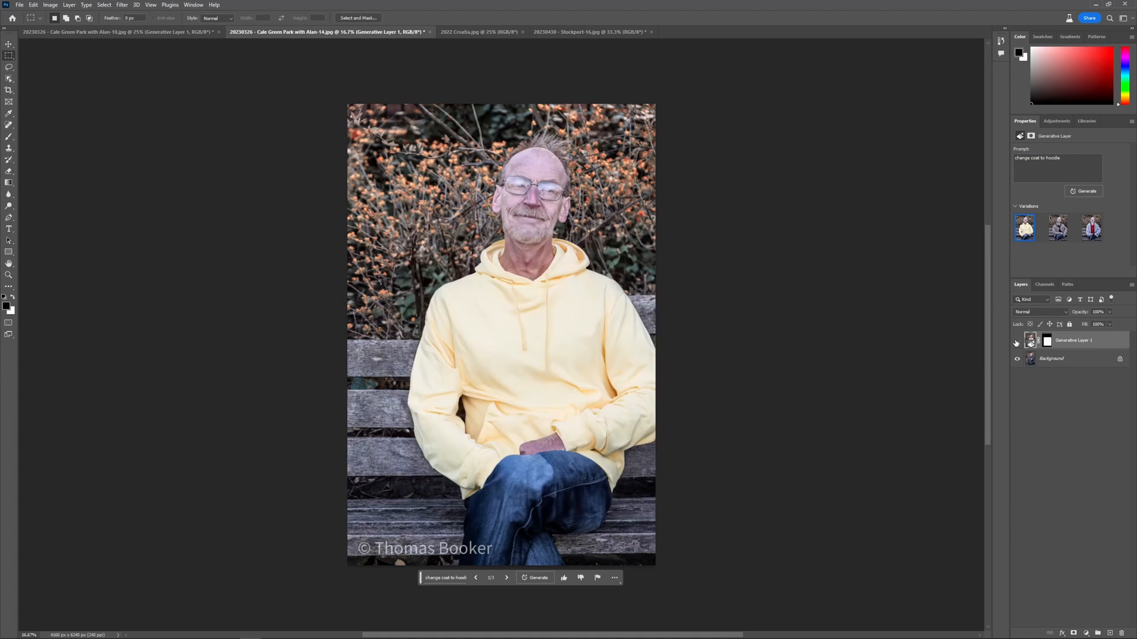
pyautogui.click(1017, 341)
pyautogui.click(1016, 340)
pyautogui.click(1017, 342)
pyautogui.click(1018, 342)
# Step: View the second and third hoodie variations and generate another set from the same prompt
pyautogui.click(506, 578)
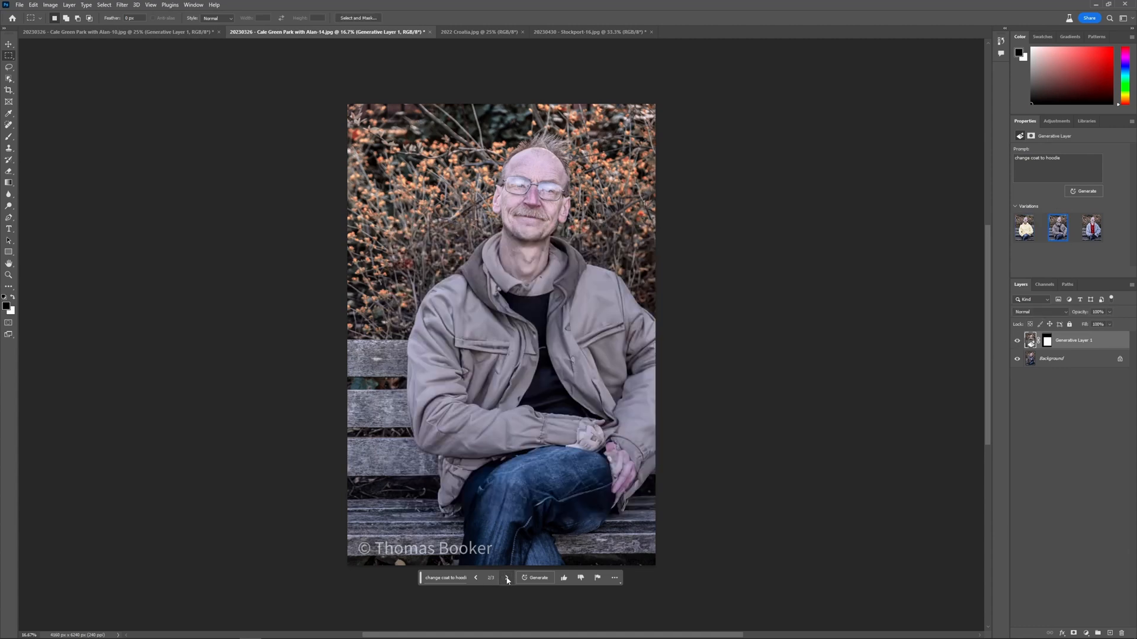
pyautogui.click(506, 578)
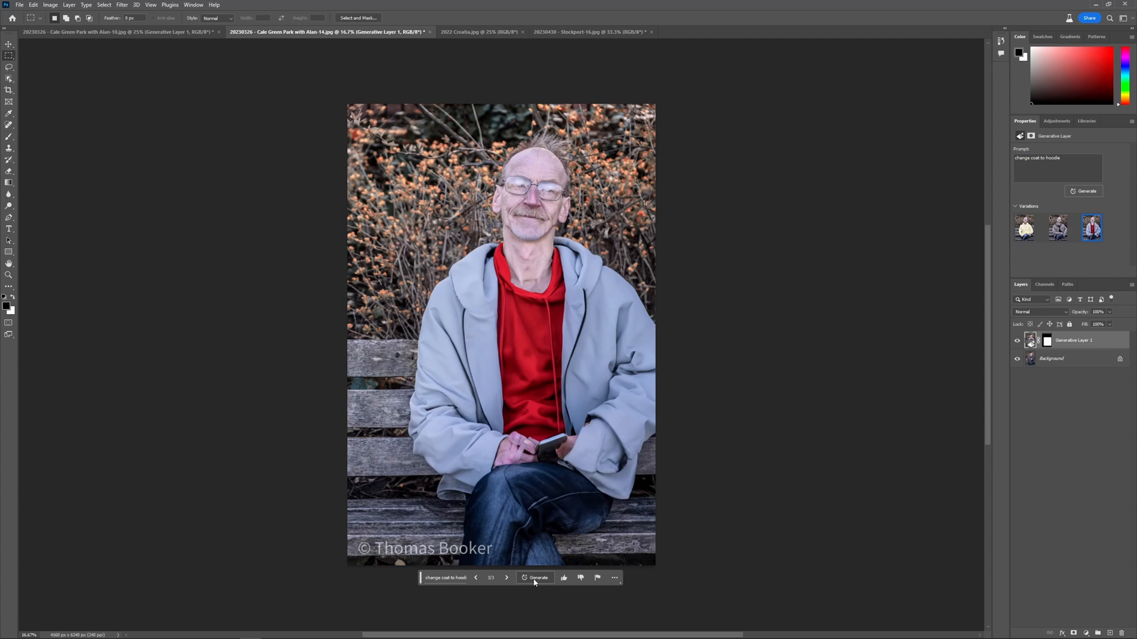
pyautogui.click(534, 579)
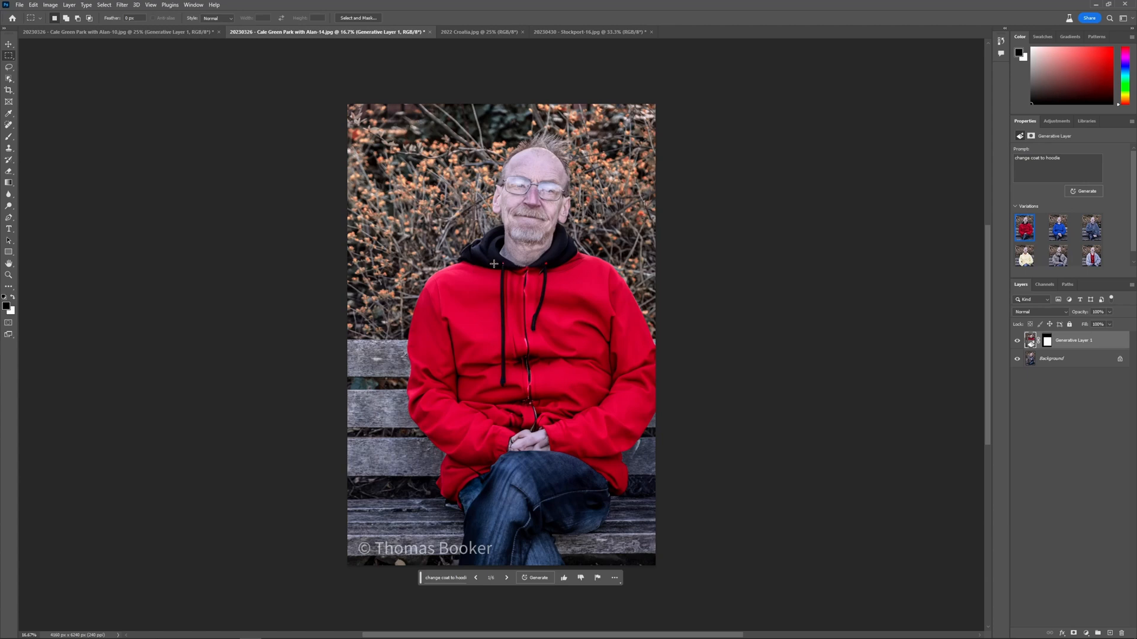
# Step: Review the new hoodie variations, return to the red one, and compare it with the original using the layer's visibility
pyautogui.click(508, 578)
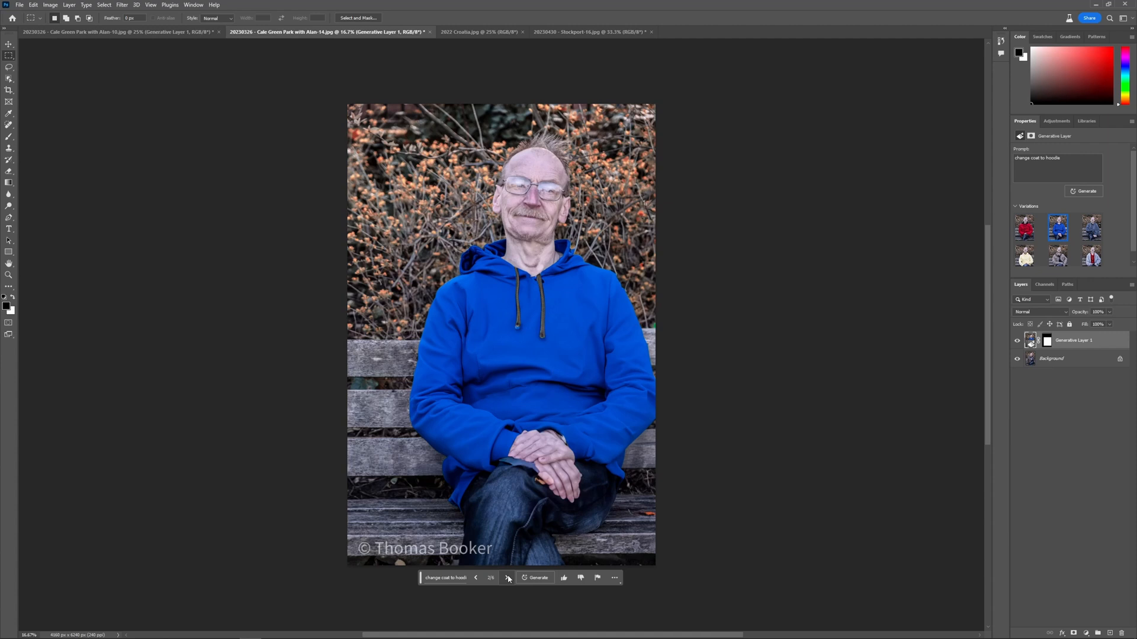
pyautogui.click(508, 578)
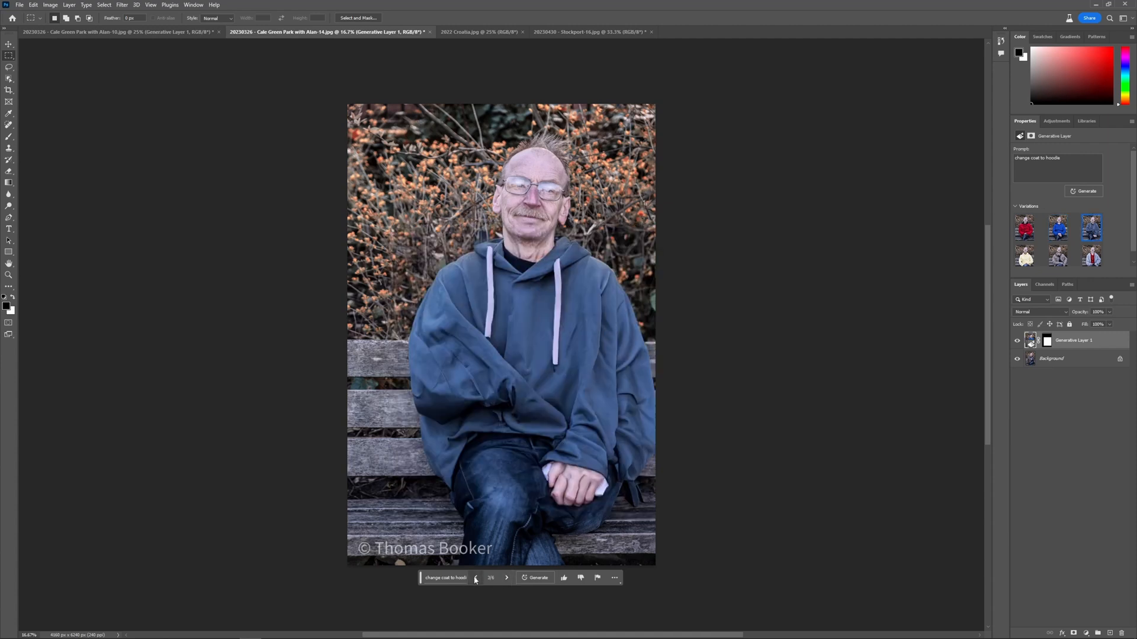
pyautogui.click(476, 578)
pyautogui.click(475, 577)
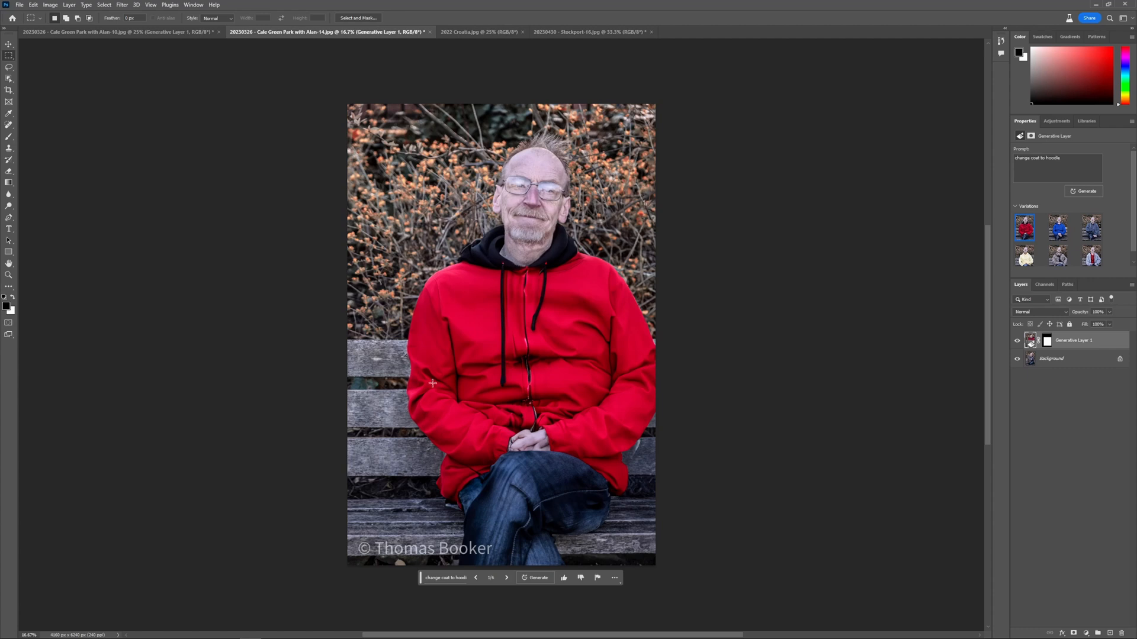
pyautogui.click(1017, 341)
pyautogui.click(1017, 341)
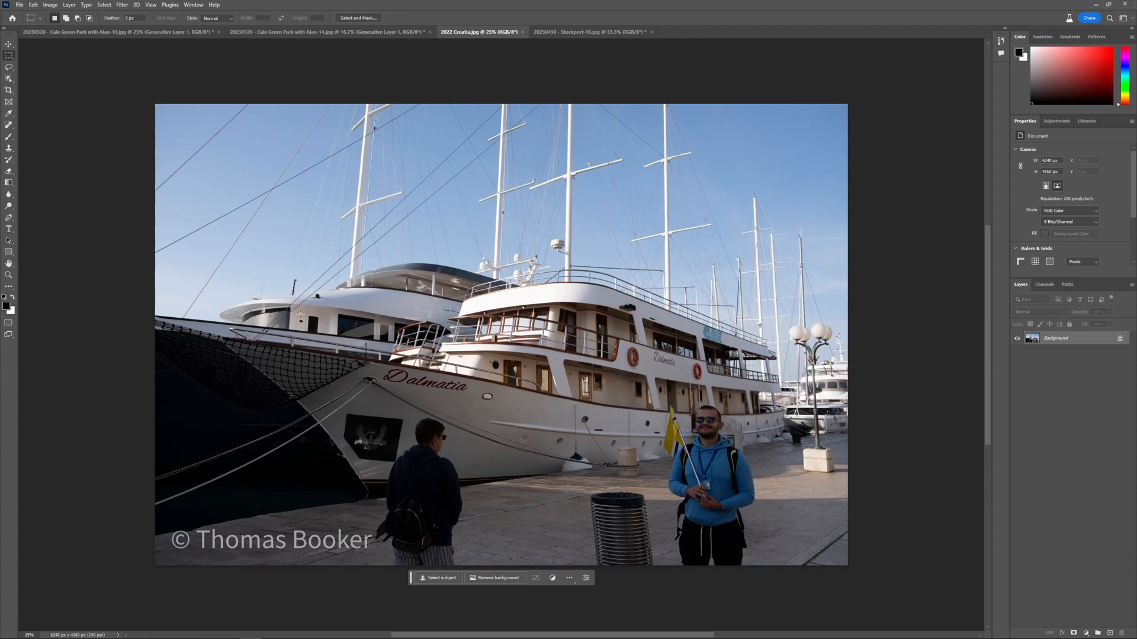
# Step: In 2022 Croatia.jpg, select the two people with Select Subject and remove them using Generative Fill with an empty prompt
pyautogui.click(441, 578)
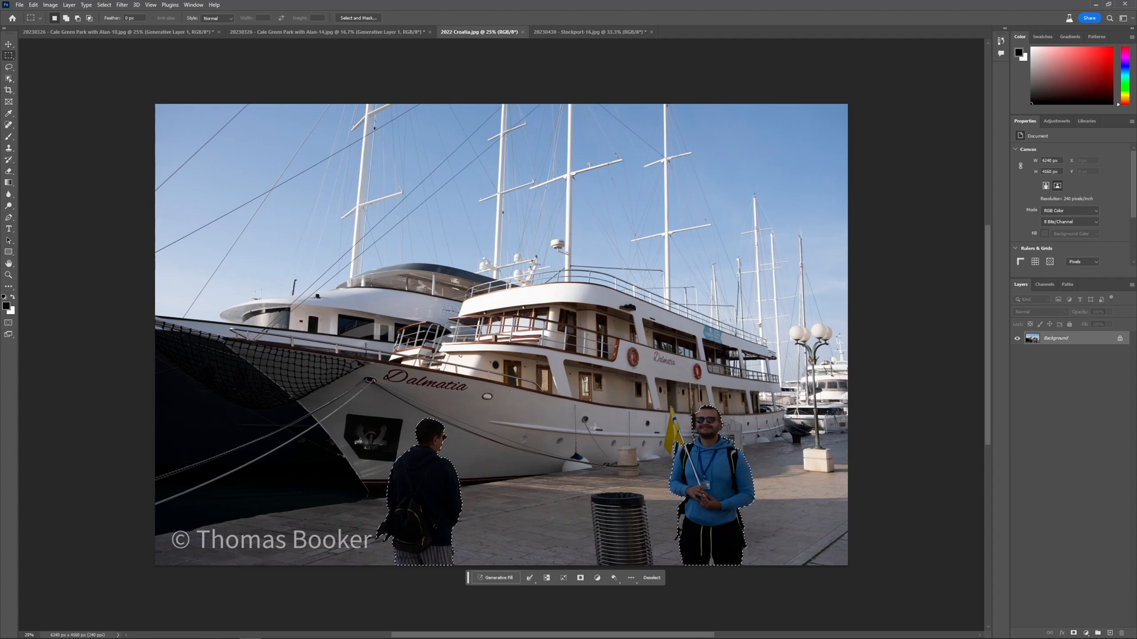
pyautogui.click(498, 578)
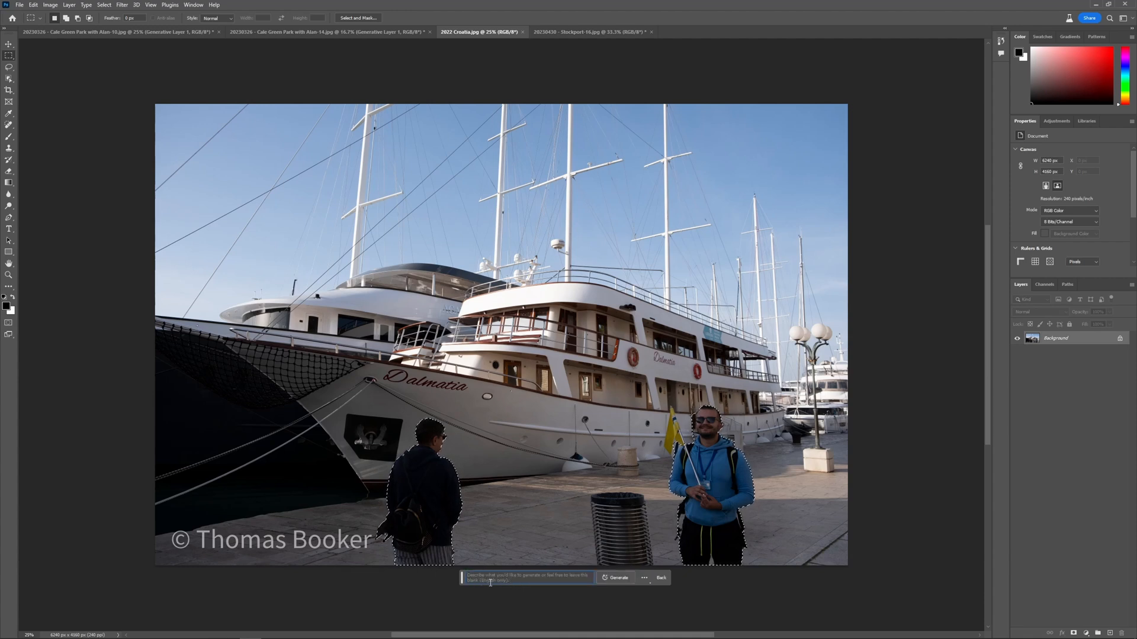
pyautogui.click(608, 583)
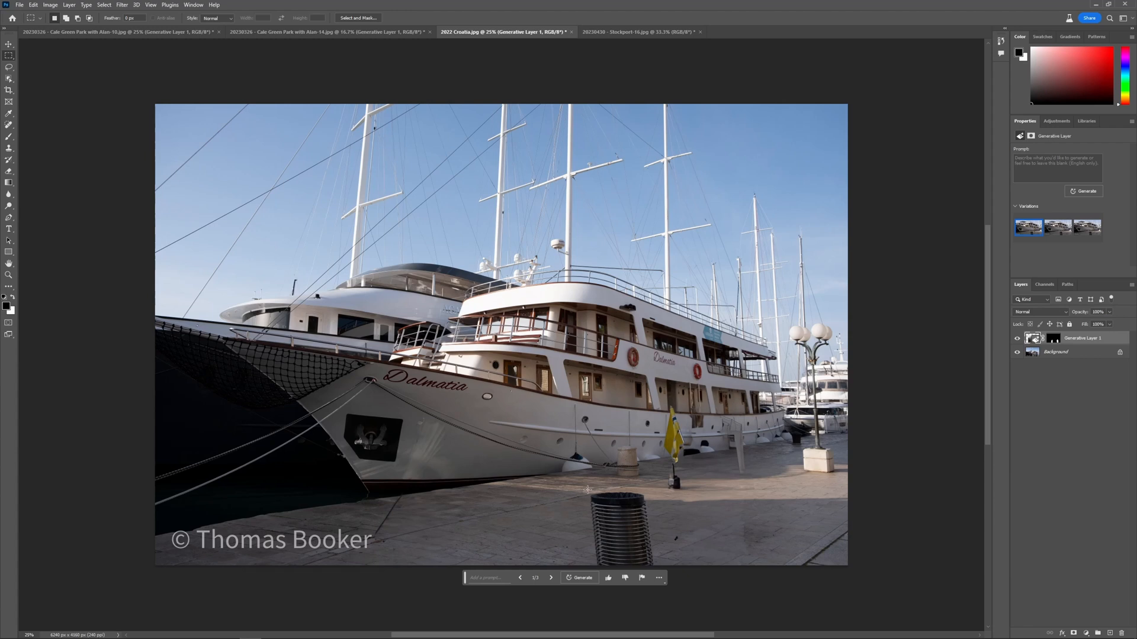
# Step: Remove the litter bin from the quay with a marquee selection and an empty-prompt Generative Fill, and inspect the filled paving up close
pyautogui.moveTo(587, 491); pyautogui.dragTo(658, 565)
pyautogui.click(552, 578)
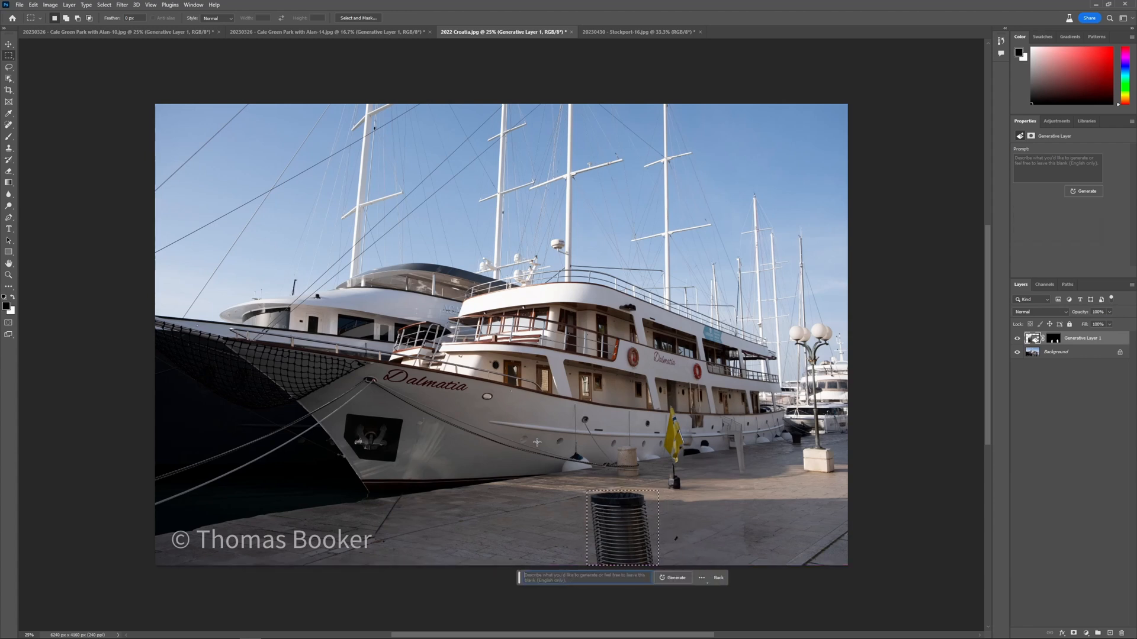
pyautogui.click(674, 578)
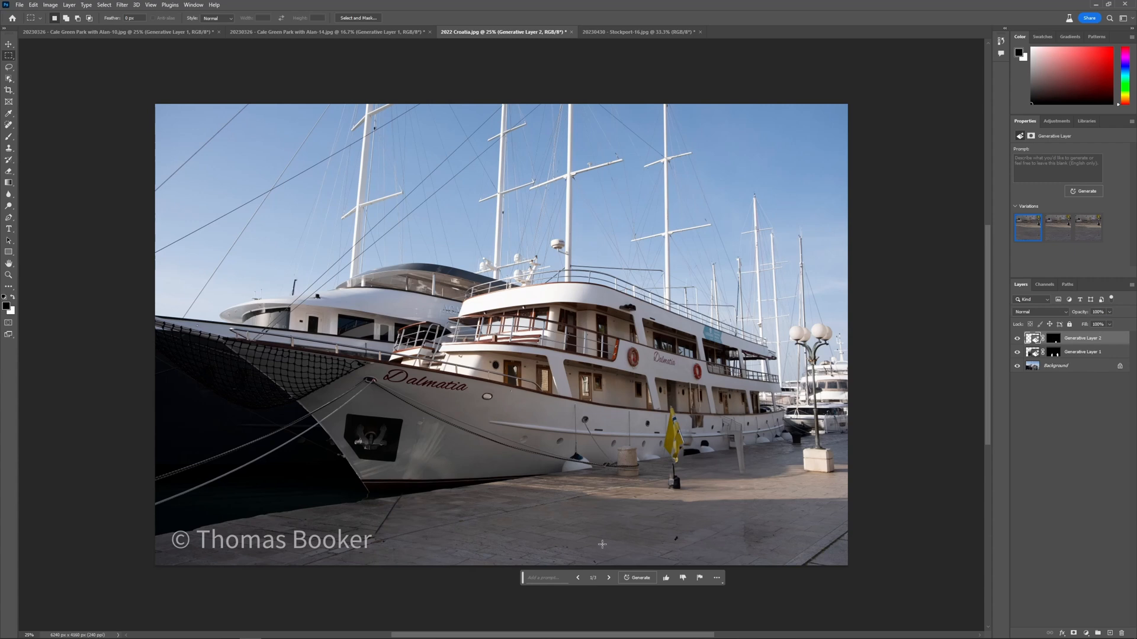
pyautogui.scroll(5, 604, 545)
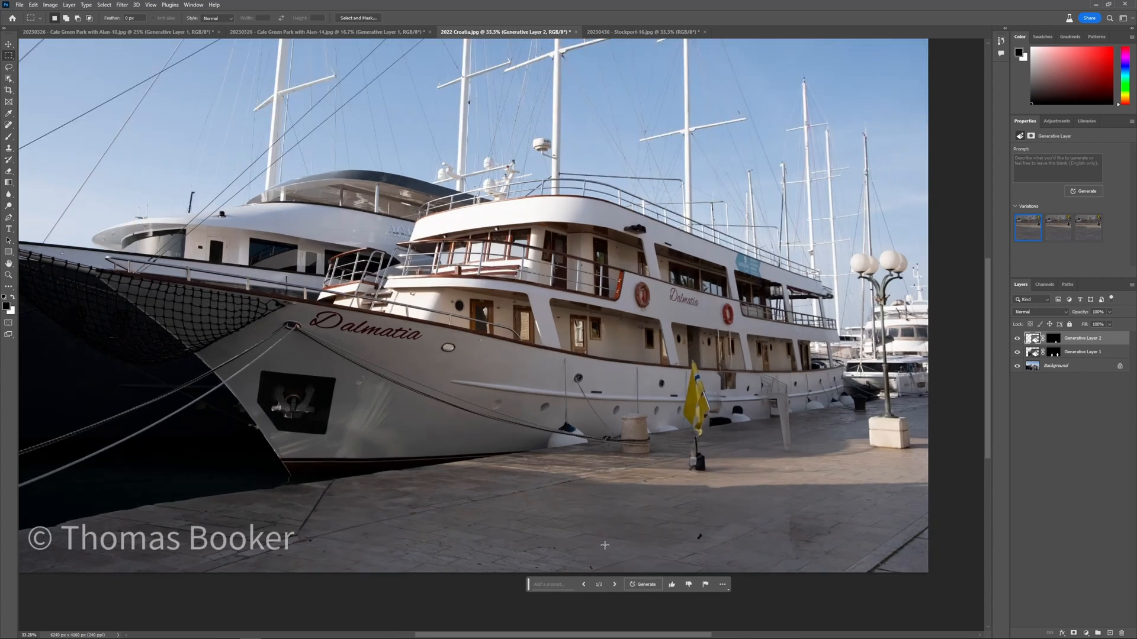
pyautogui.scroll(1, 605, 545)
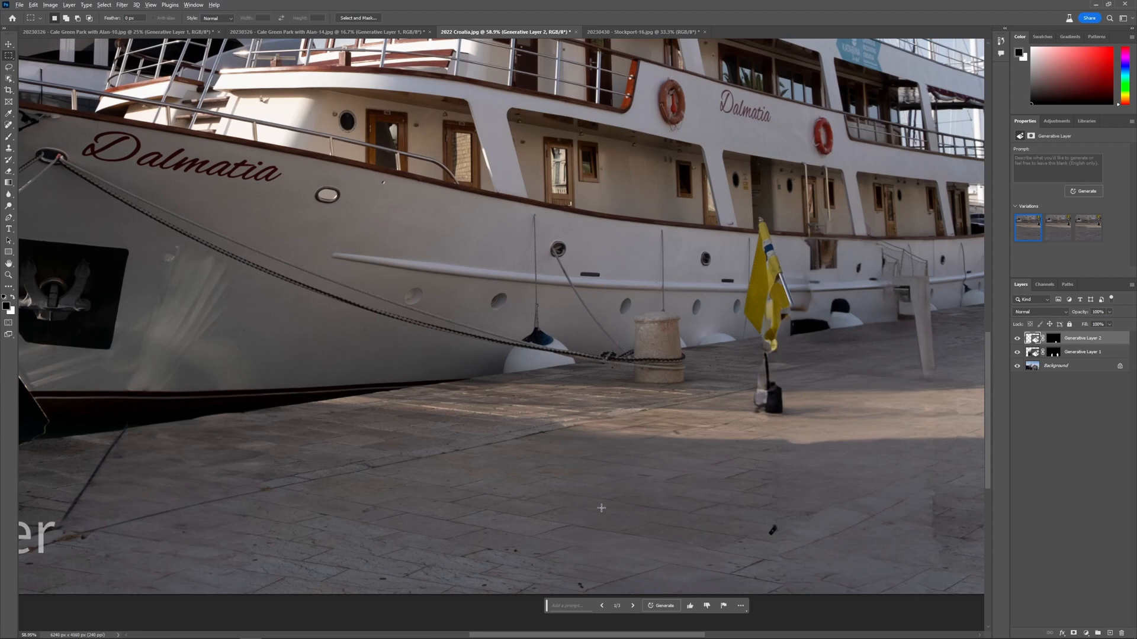
pyautogui.scroll(-5, 602, 509)
pyautogui.scroll(-1, 601, 509)
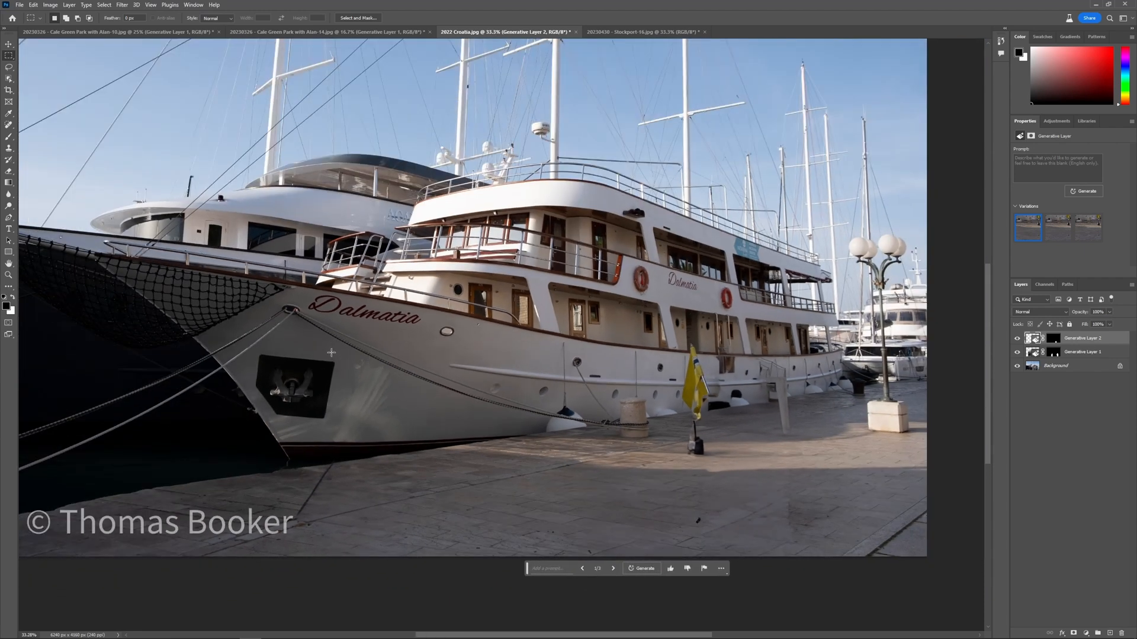
# Step: Remove the light reflections beside the ship's anchor with an empty-prompt Generative Fill and compare the hull before and after
pyautogui.moveTo(336, 353); pyautogui.dragTo(394, 444)
pyautogui.click(323, 459)
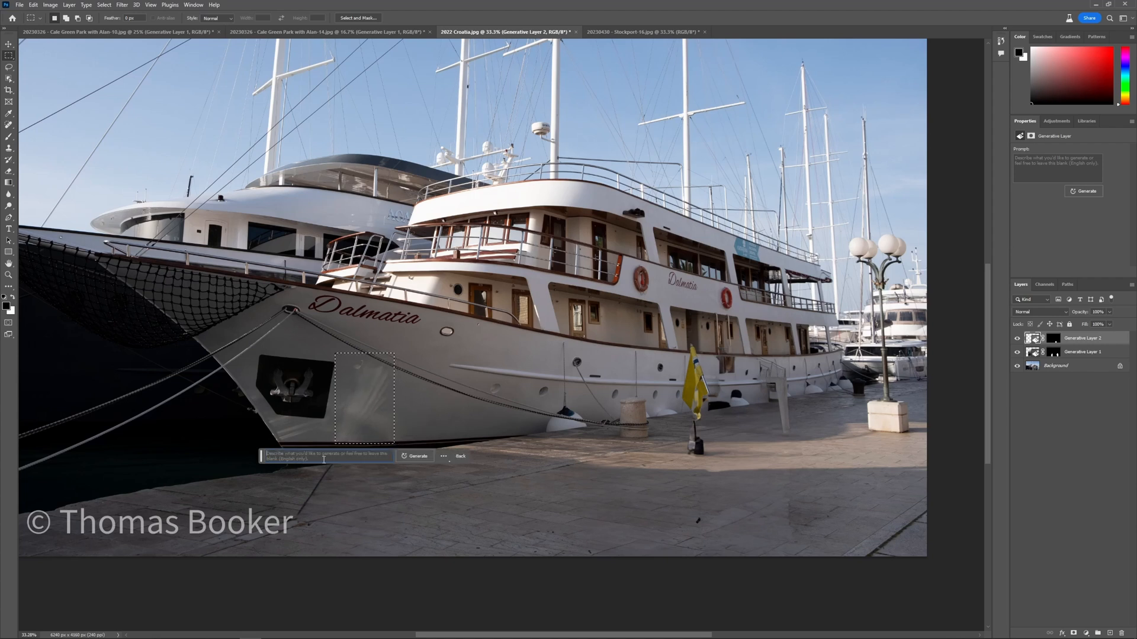
pyautogui.click(411, 457)
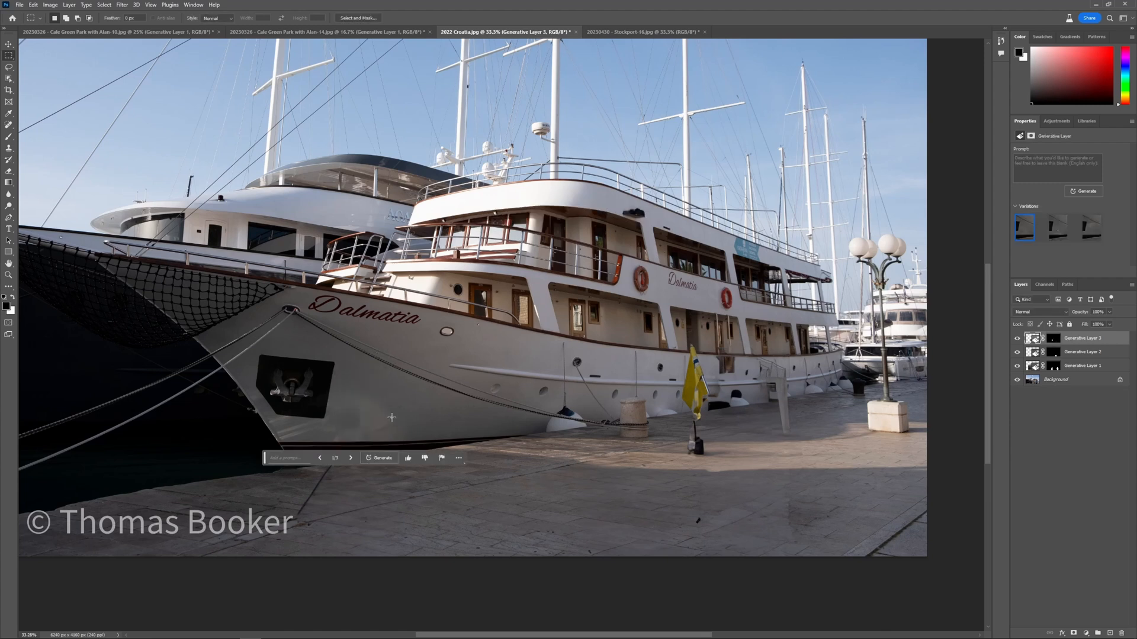
pyautogui.click(1018, 339)
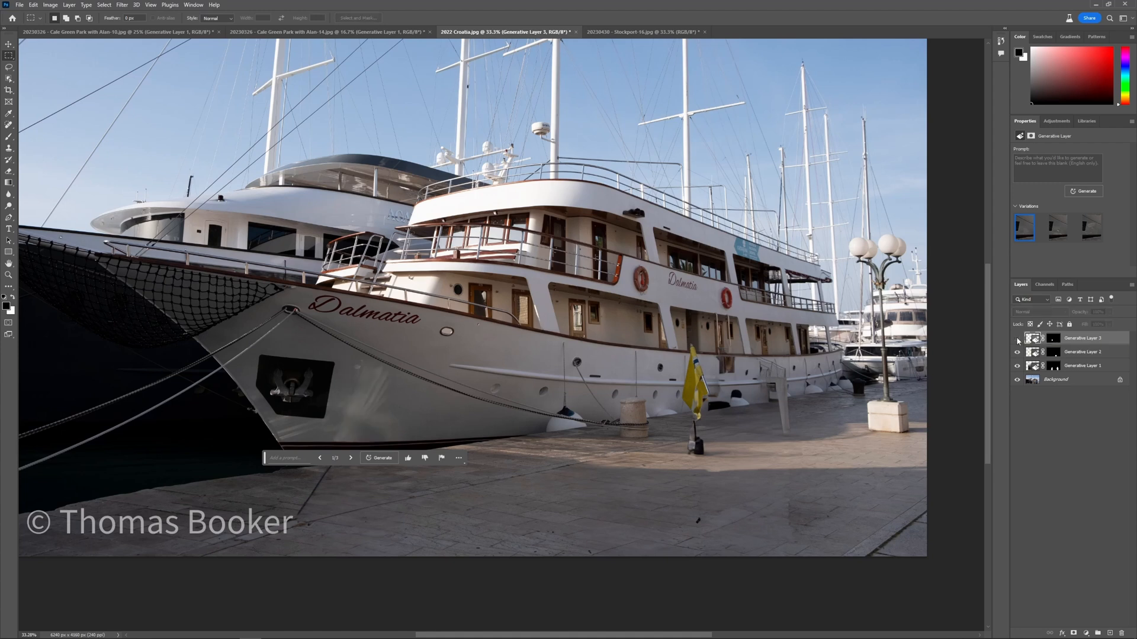
pyautogui.click(1017, 338)
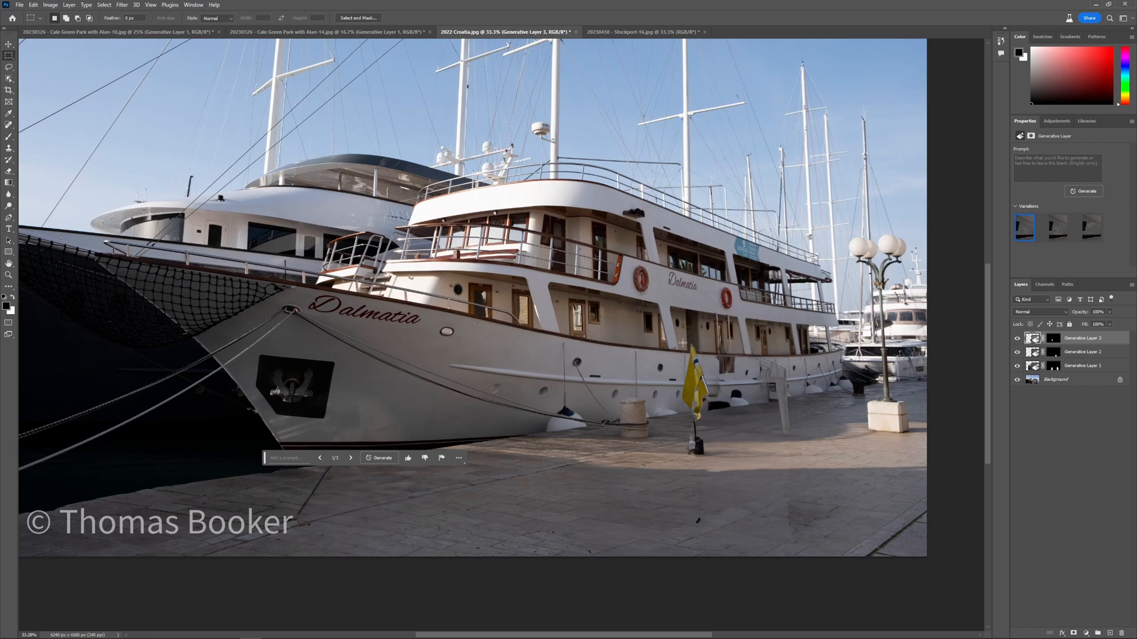
# Step: Remove the yellow flag with the marks around it, and the blue patches on the hull, using two marquee selections and empty-prompt Generative Fills
pyautogui.moveTo(683, 342); pyautogui.dragTo(830, 555)
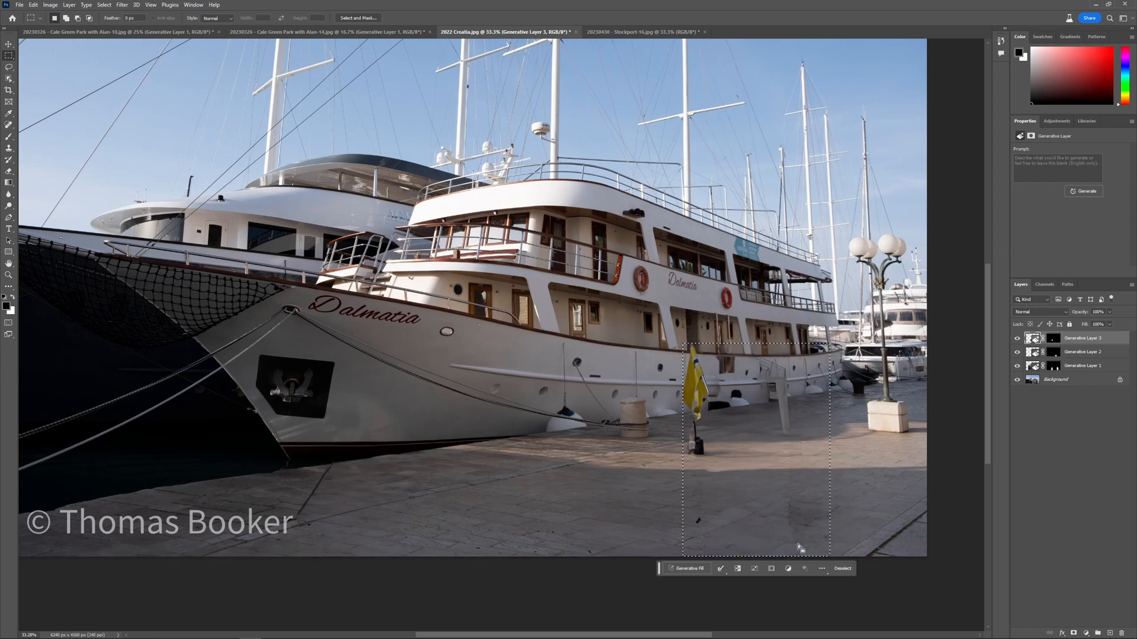
pyautogui.click(687, 568)
pyautogui.click(784, 568)
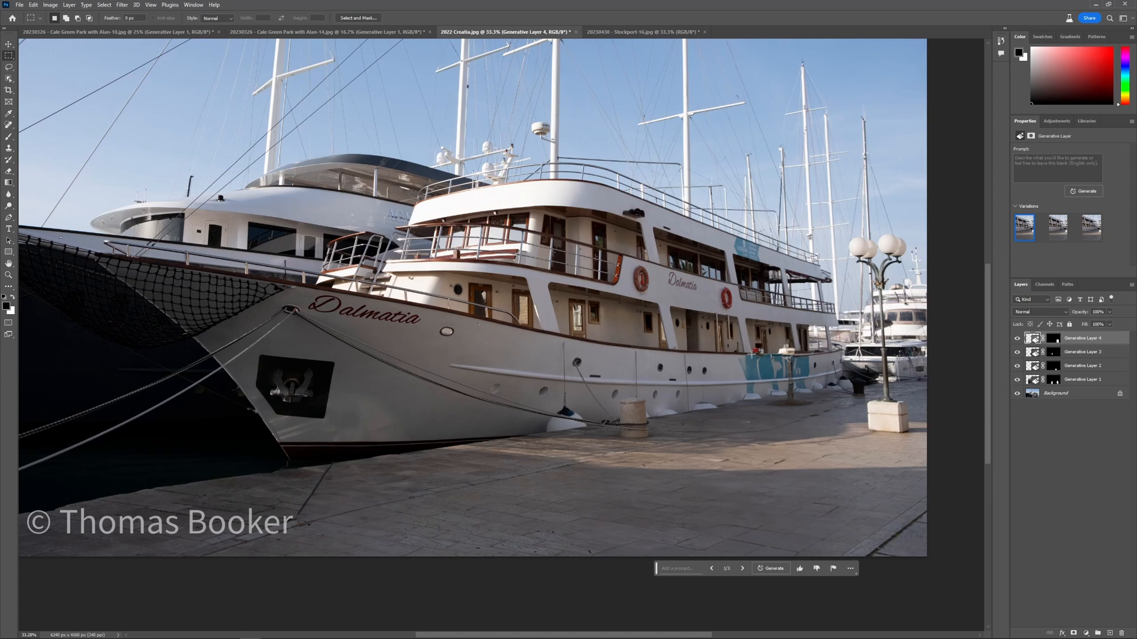
pyautogui.moveTo(735, 353); pyautogui.dragTo(815, 398)
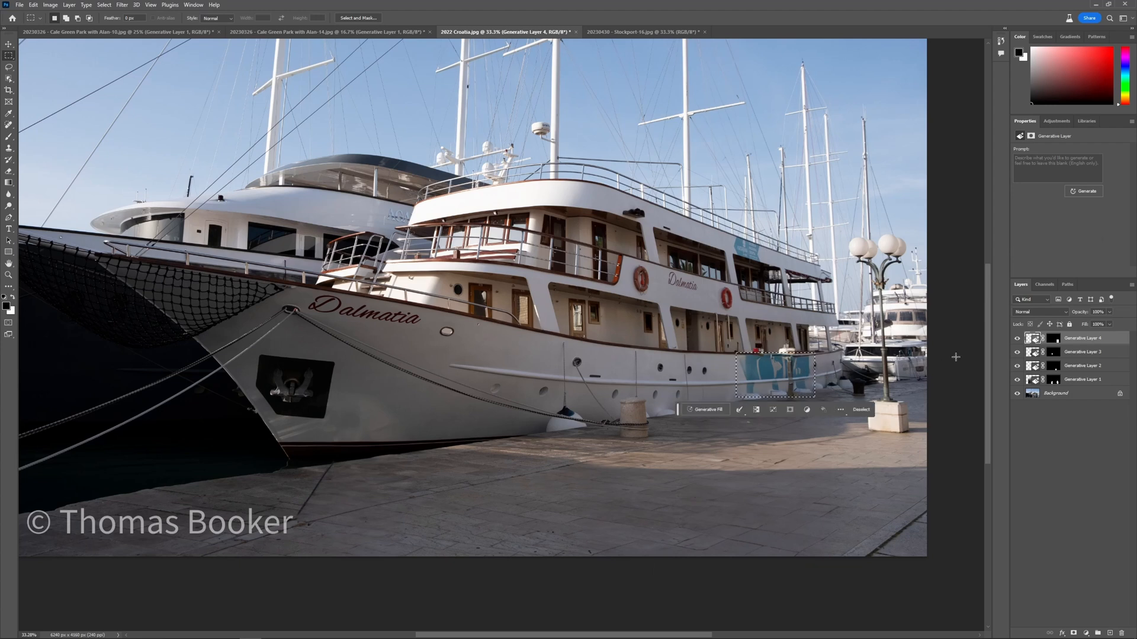
pyautogui.click(824, 410)
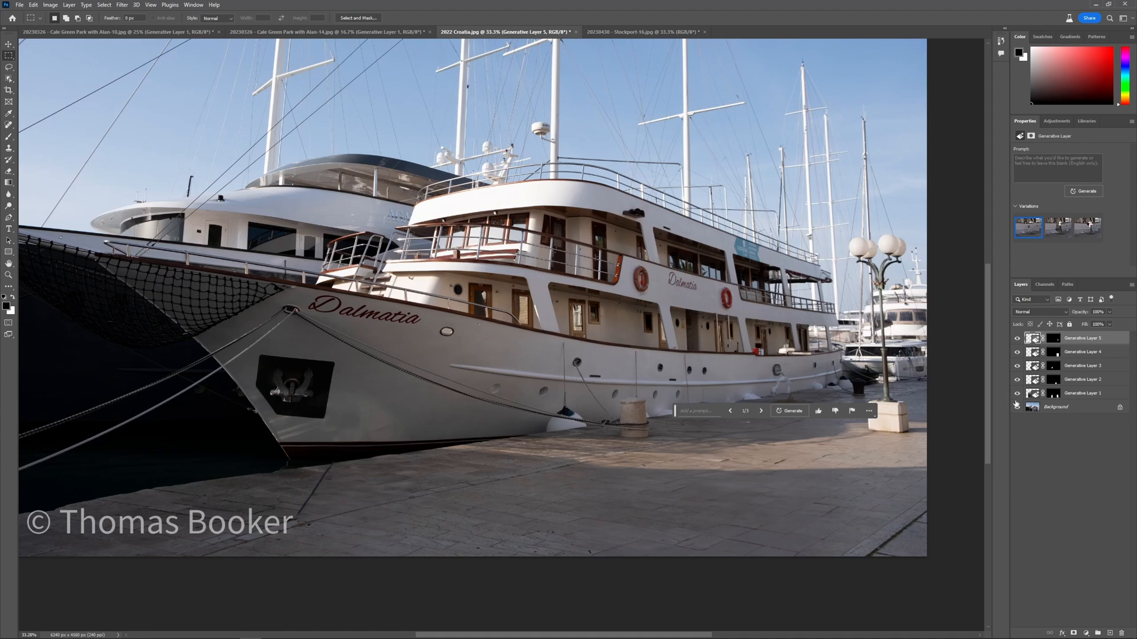
# Step: Hide all five generative layers, move the task bar below the photo, and show Generative Layers 1, 2 and 3 again one at a time
pyautogui.moveTo(1015, 392); pyautogui.dragTo(1019, 340)
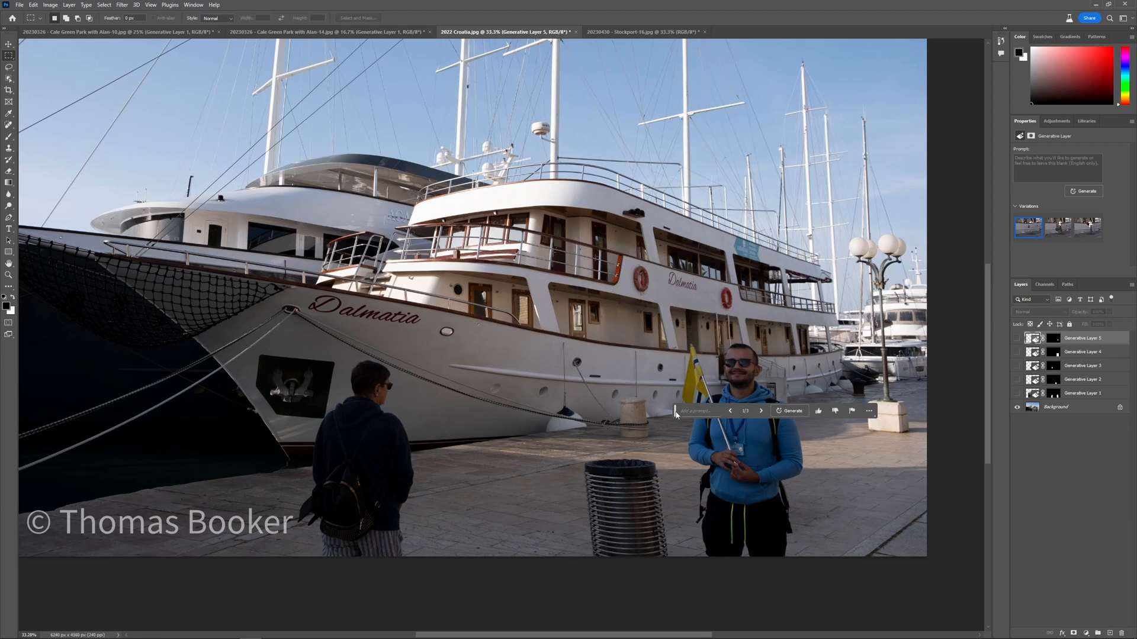
pyautogui.moveTo(675, 414); pyautogui.dragTo(649, 586)
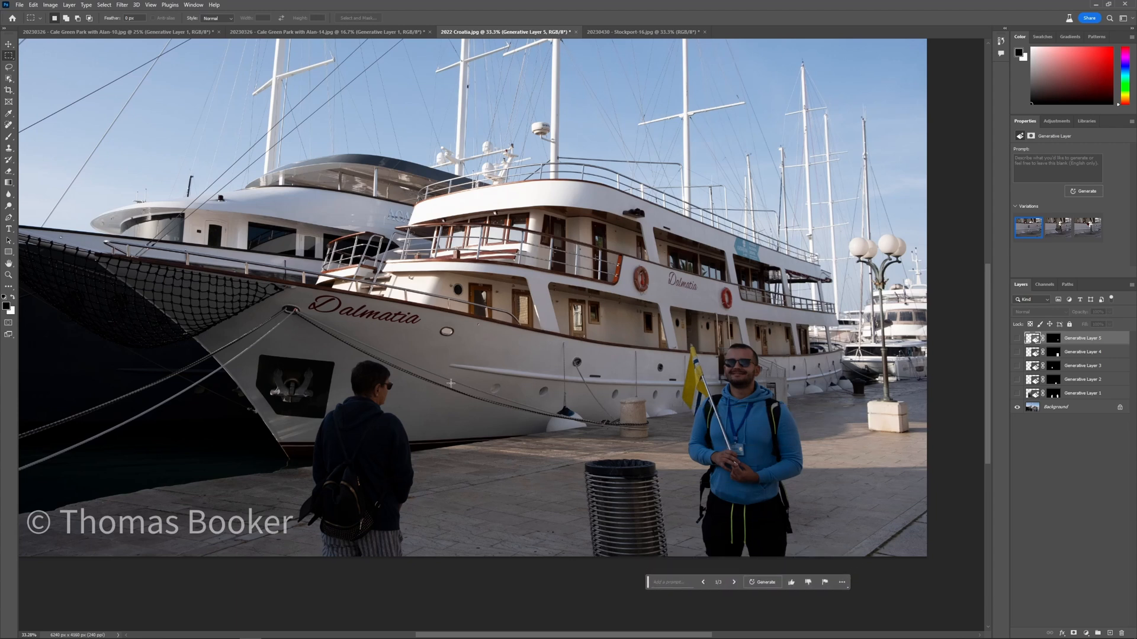
pyautogui.click(1018, 394)
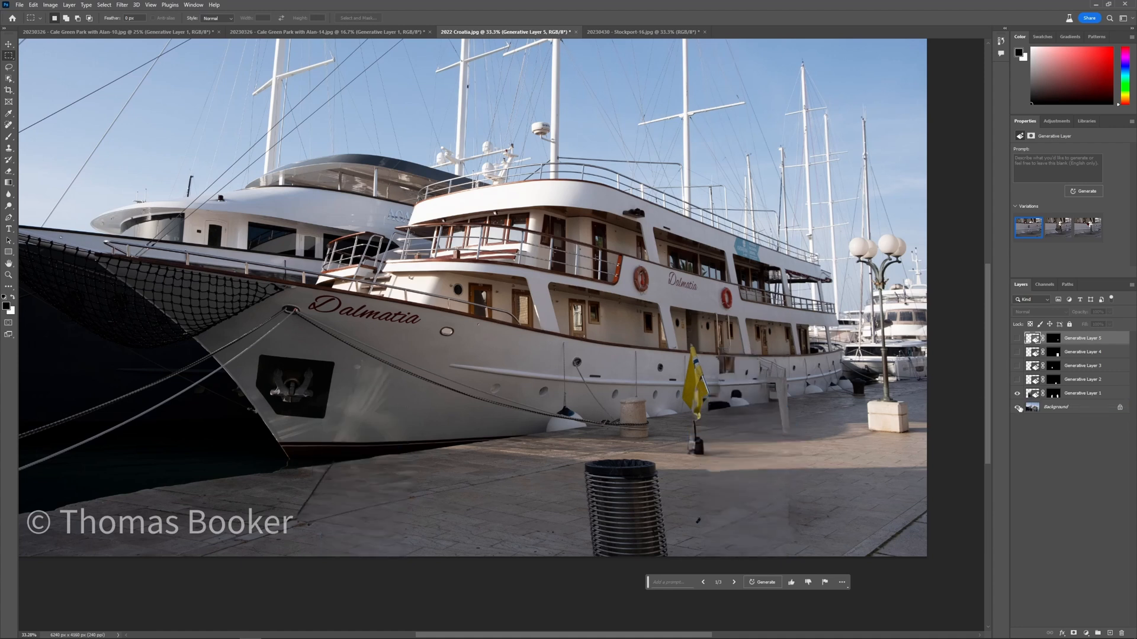
pyautogui.click(1017, 379)
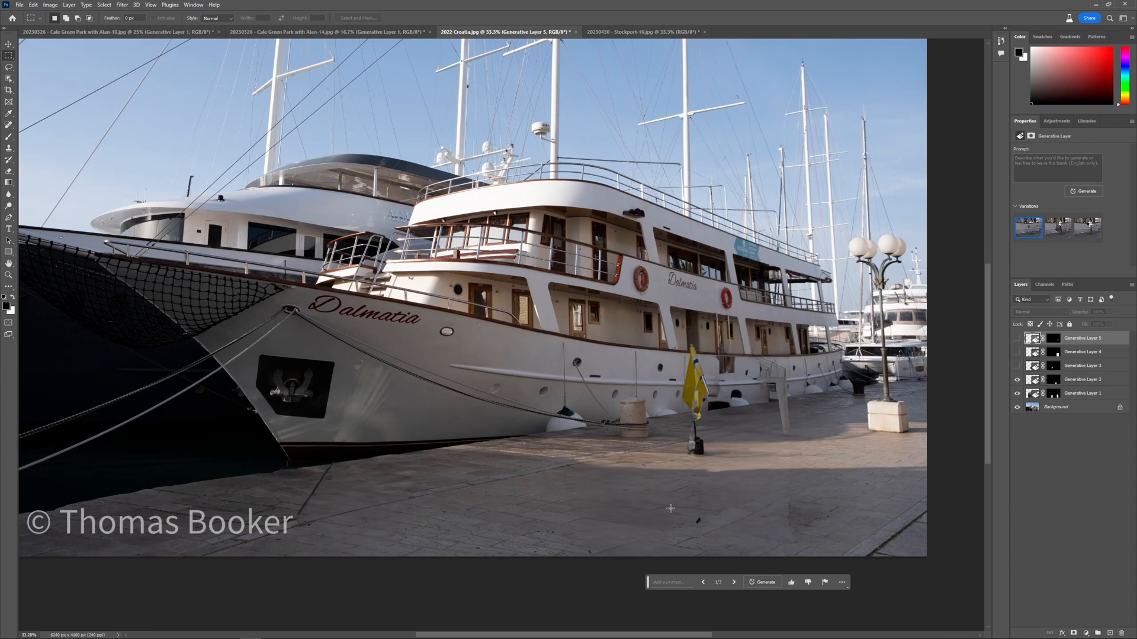
pyautogui.click(1016, 367)
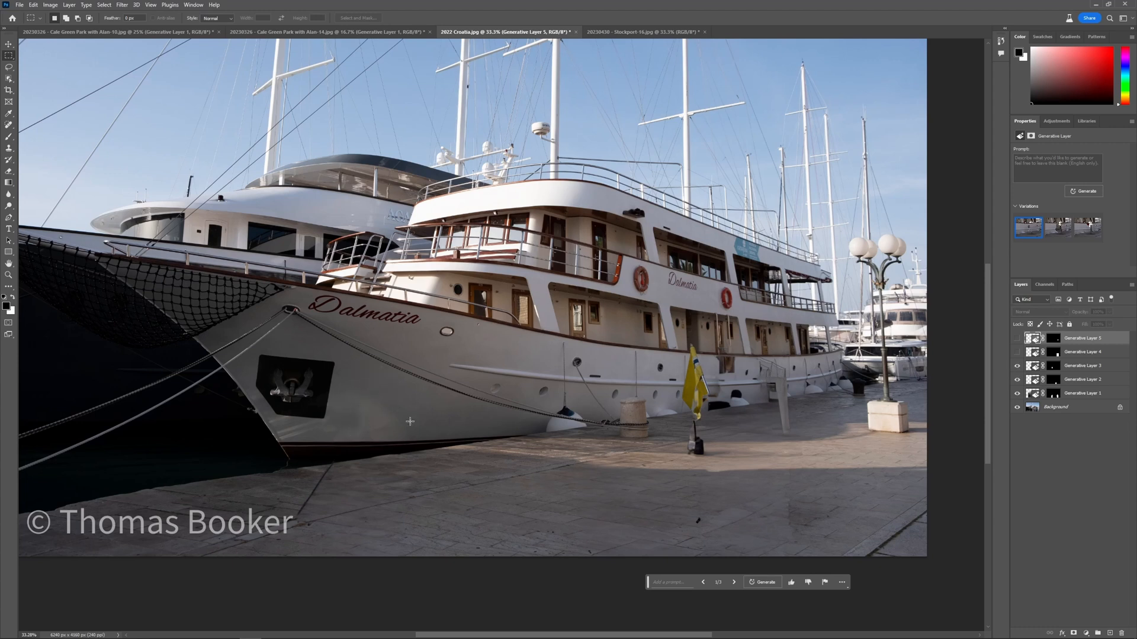
# Step: Compare the quay with and without Generative Layer 4 by toggling its visibility, and leave Generative Layers 4 and 5 visible
pyautogui.click(1016, 353)
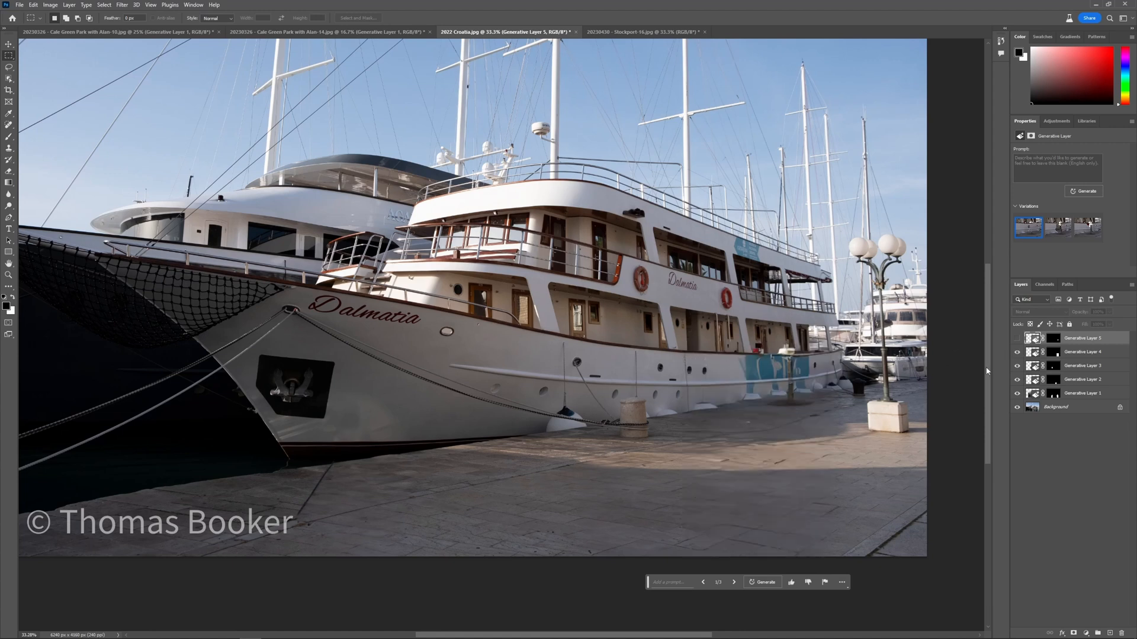
pyautogui.click(1017, 353)
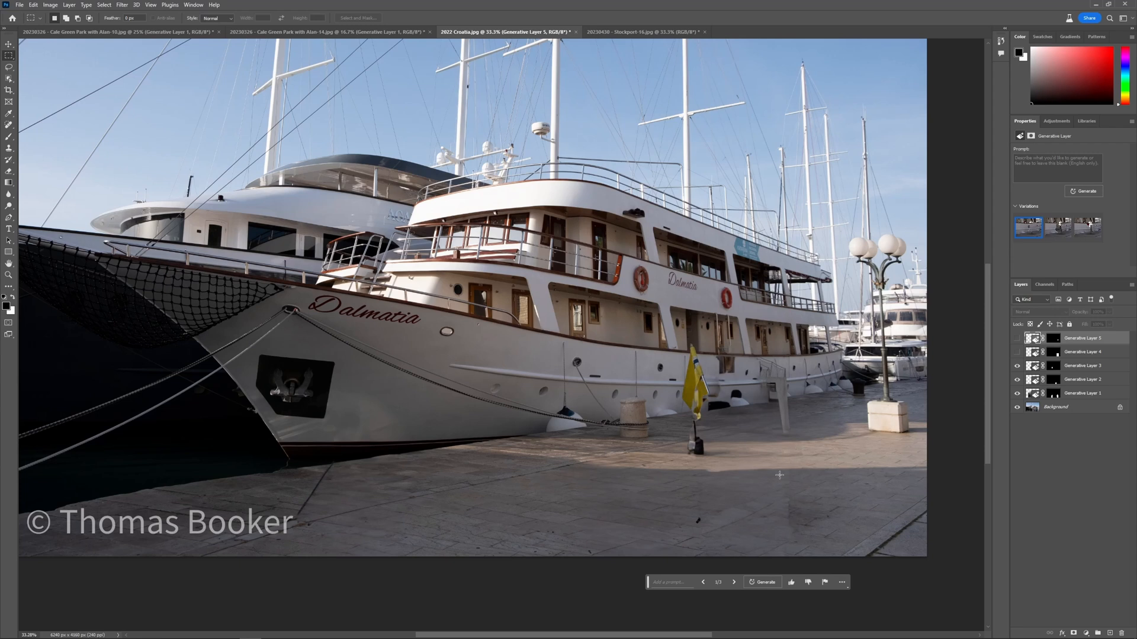
pyautogui.click(1018, 353)
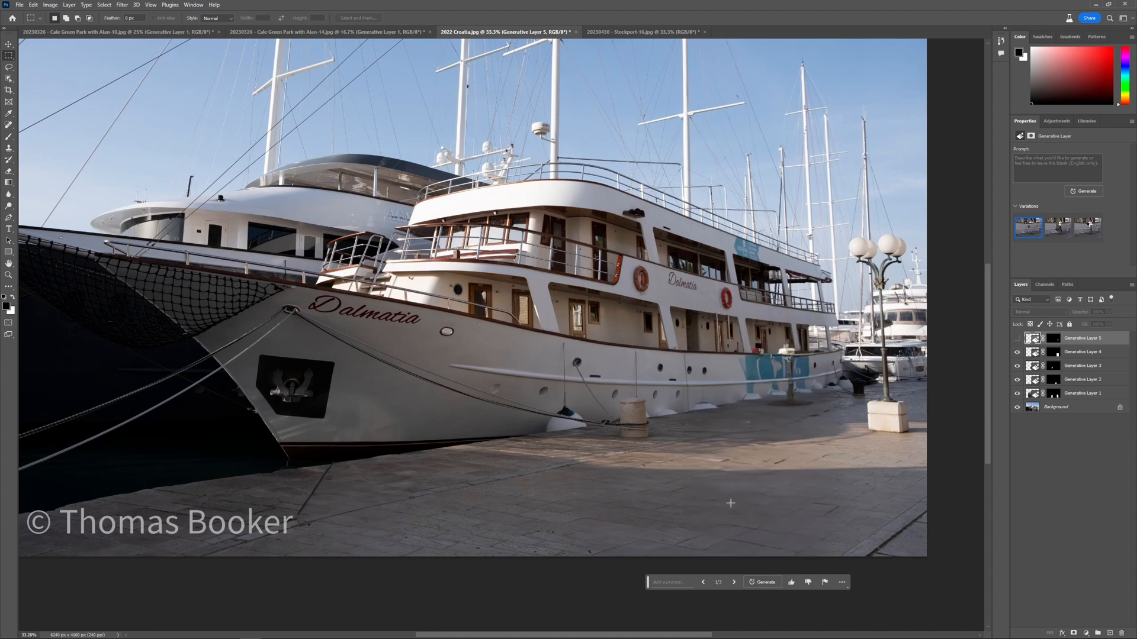
pyautogui.click(1017, 353)
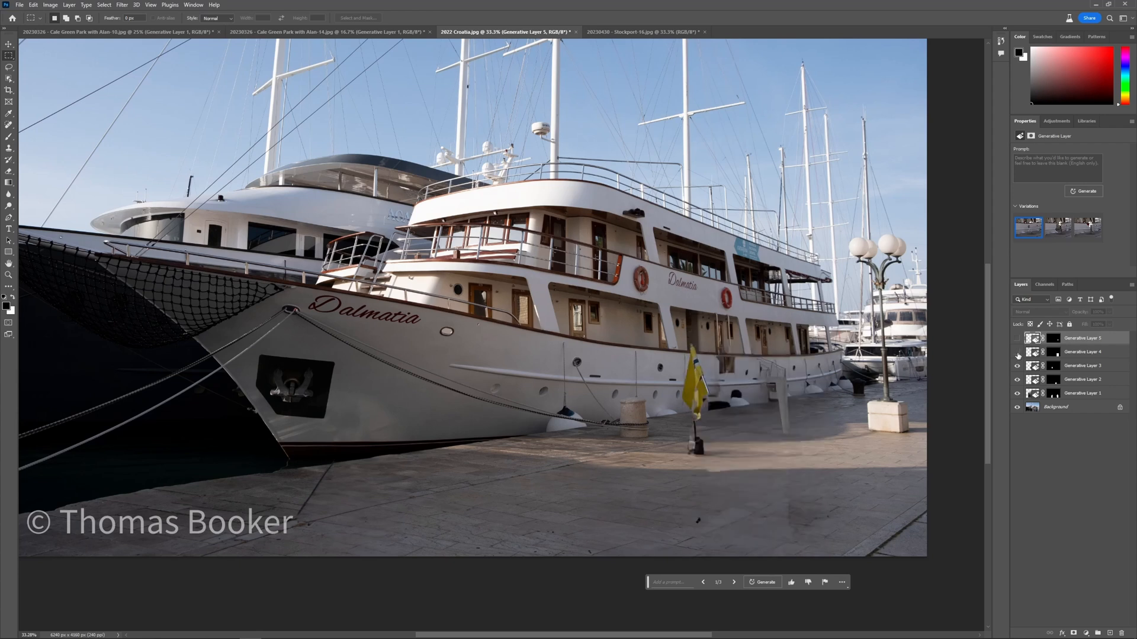
pyautogui.click(1018, 353)
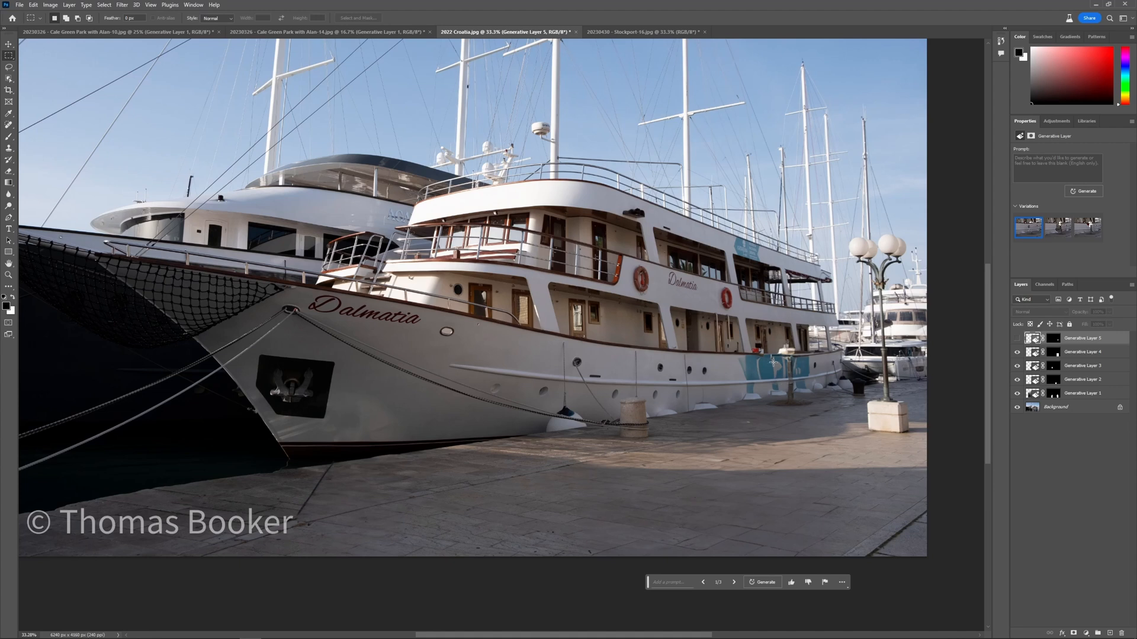
pyautogui.click(1018, 338)
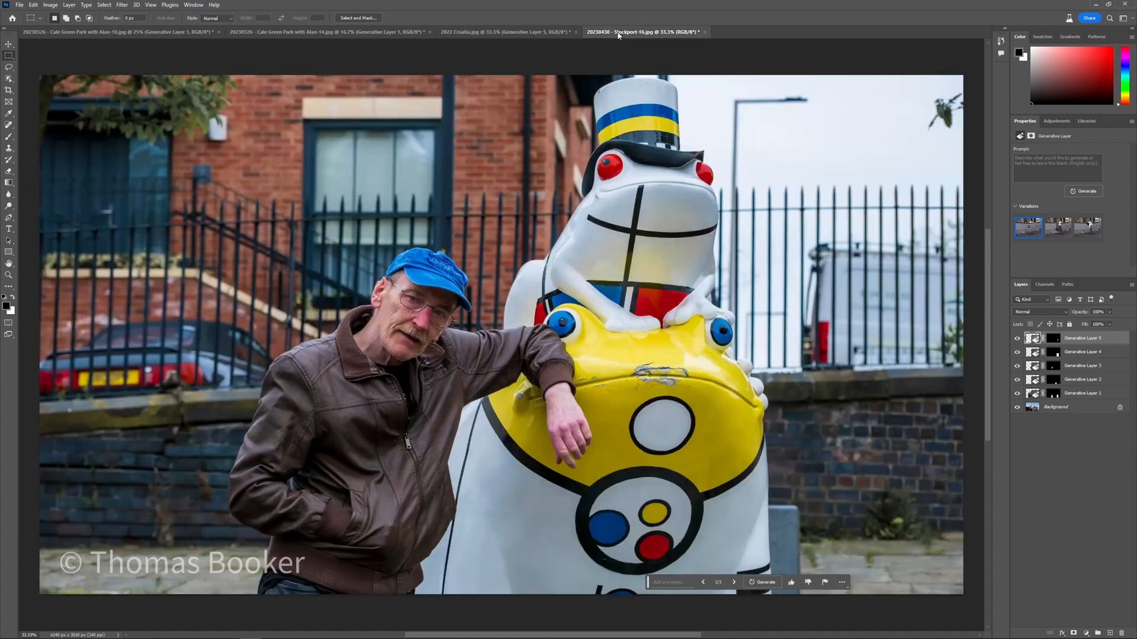
# Step: In the Stockport-16 photo, try to remove the man leaning on the frog statue with an empty-prompt Generative Fill, and review its variations
pyautogui.click(618, 33)
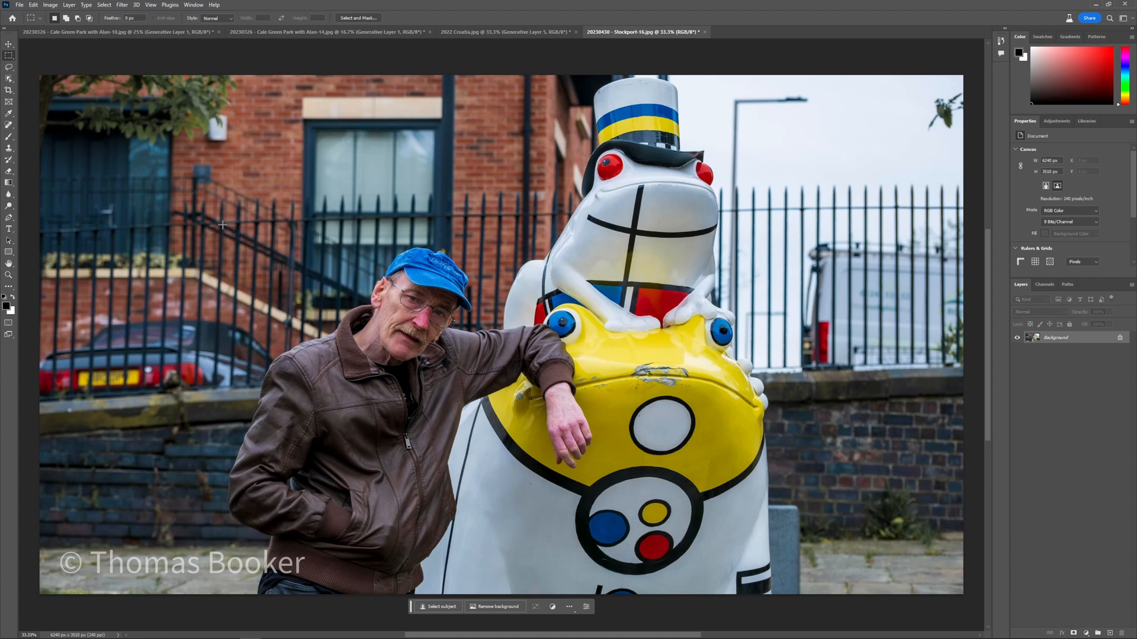
pyautogui.moveTo(222, 225); pyautogui.dragTo(593, 618)
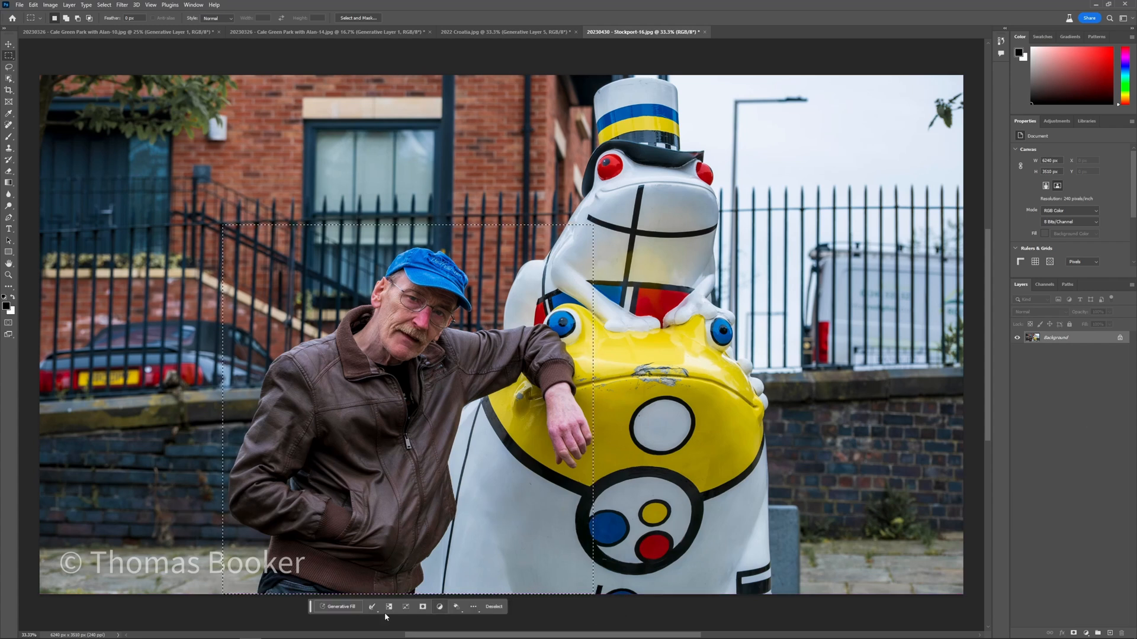
pyautogui.click(338, 607)
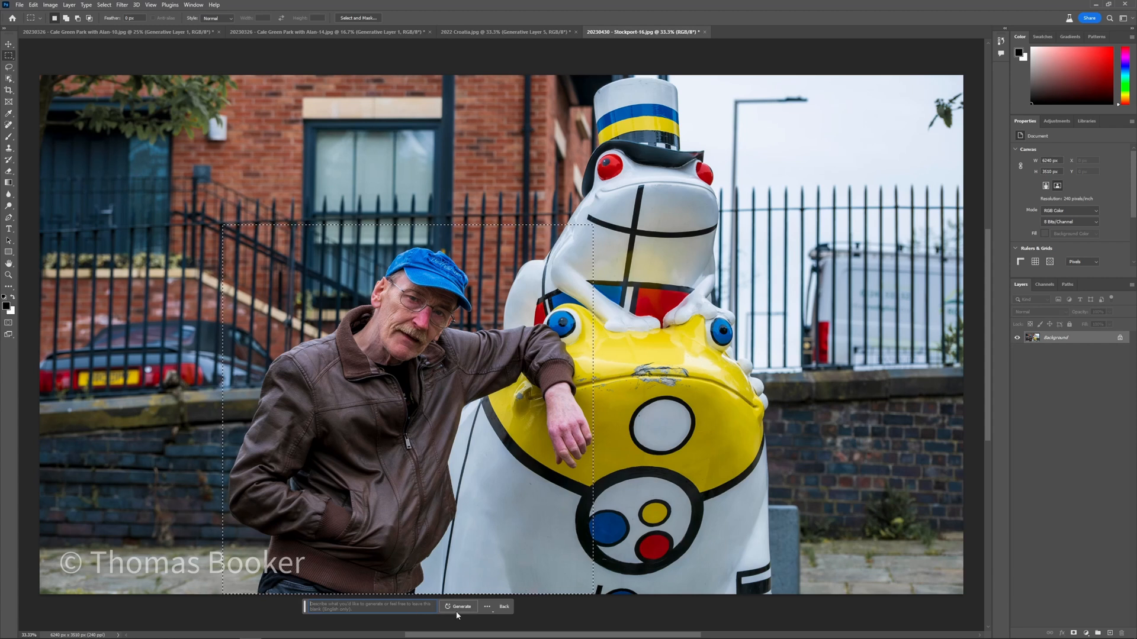
pyautogui.click(460, 608)
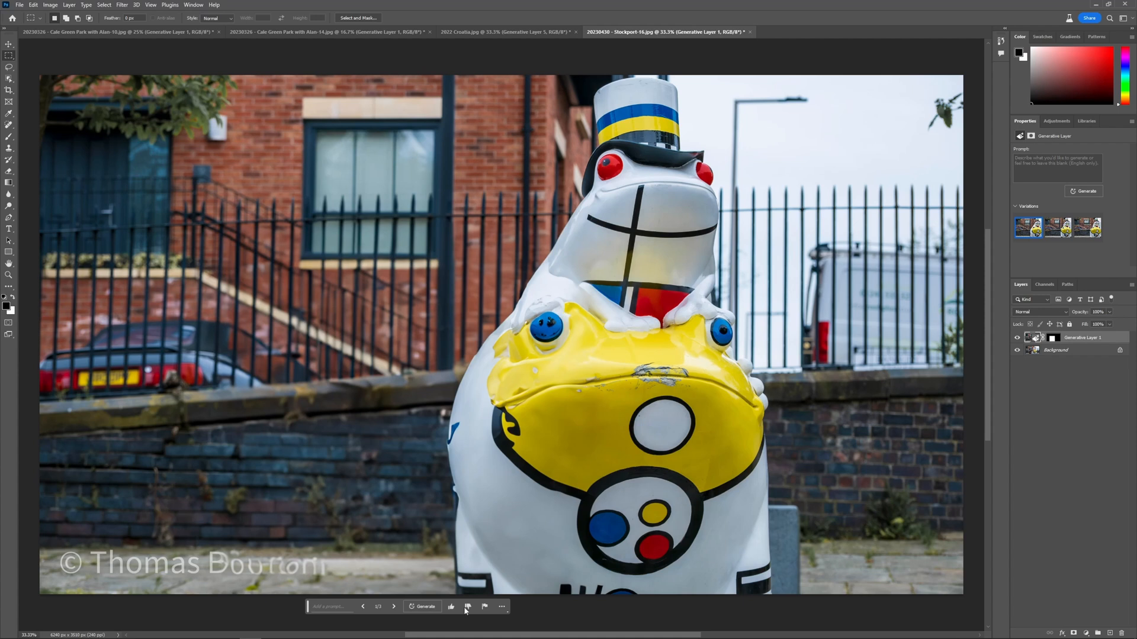
pyautogui.click(394, 606)
pyautogui.click(393, 609)
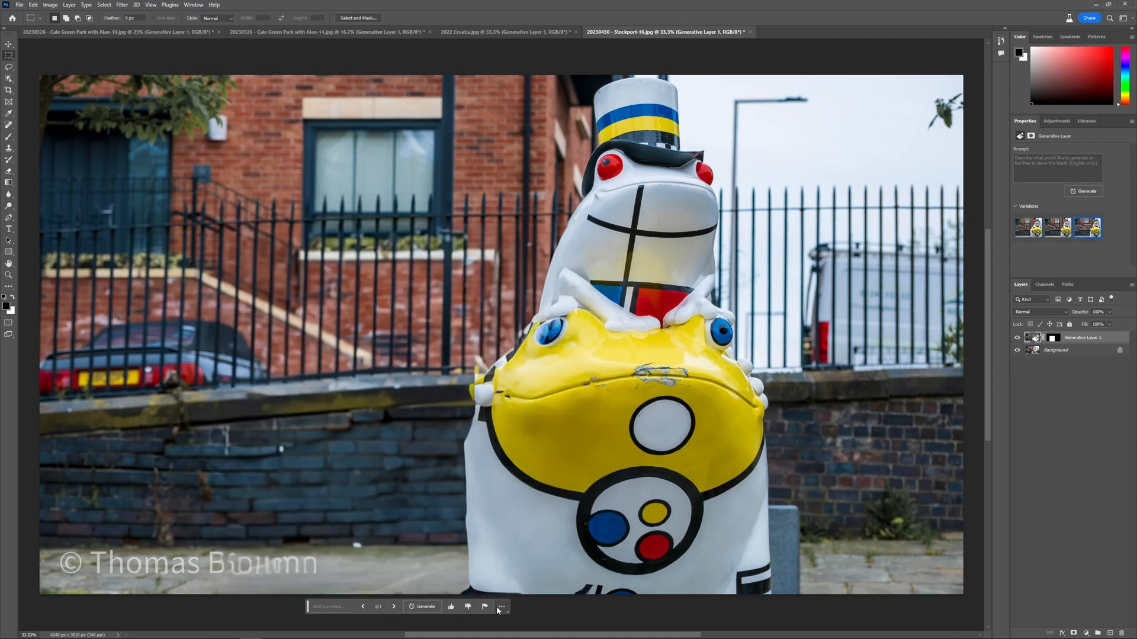
# Step: Undo the Generative Fill on the frog statue photo and clear the selection around the man
pyautogui.hotkey('ctrl', 'z')
pyautogui.hotkey('ctrl', 'z')
pyautogui.hotkey('ctrl', 'z')
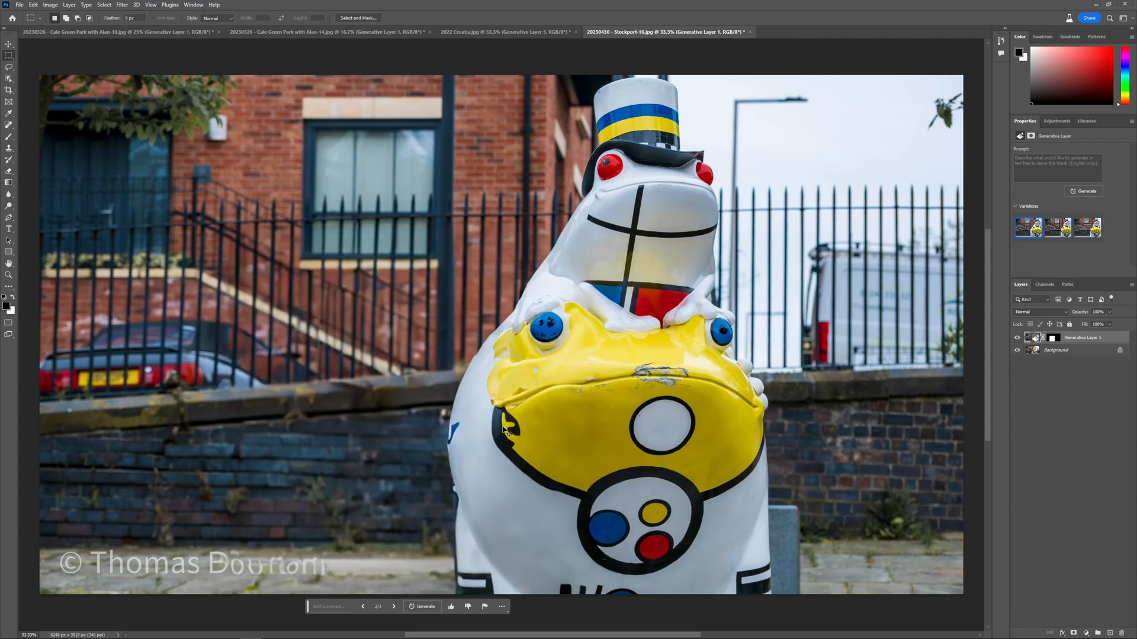
pyautogui.click(482, 242)
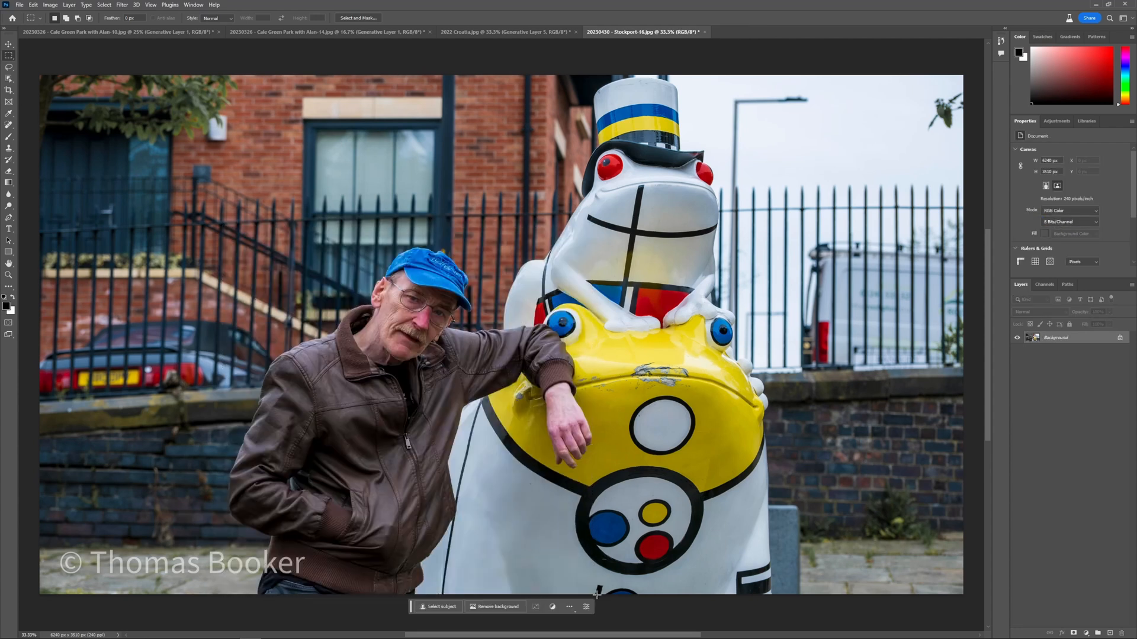
# Step: In the Stockport-16 photo, marquee-select the man beside the frog statue and remove him with an empty-prompt Generative Fill
pyautogui.moveTo(595, 594); pyautogui.dragTo(224, 244)
pyautogui.click(338, 607)
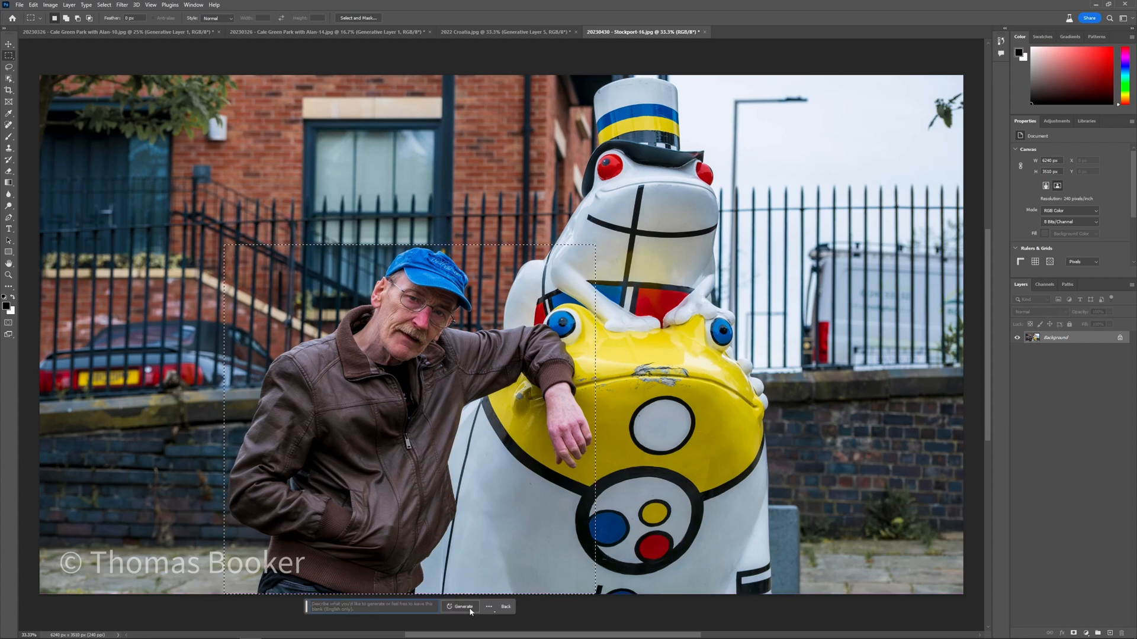
pyautogui.click(486, 607)
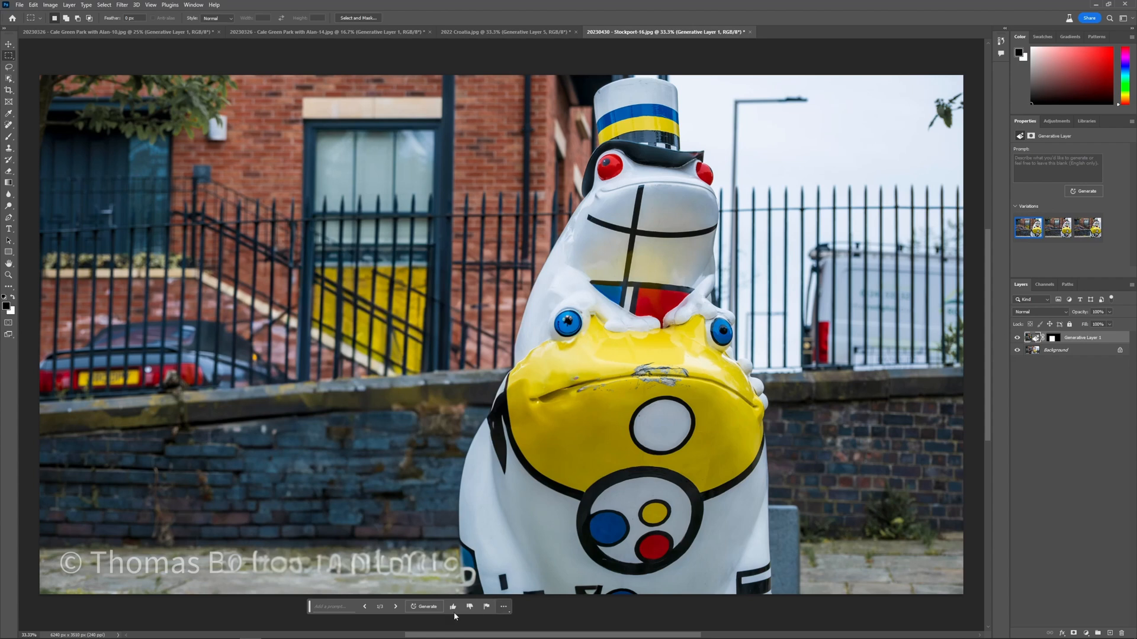
# Step: Review all three variations of the rebuilt frog statue and choose the second one, with the red eye on the yellow frog
pyautogui.click(395, 607)
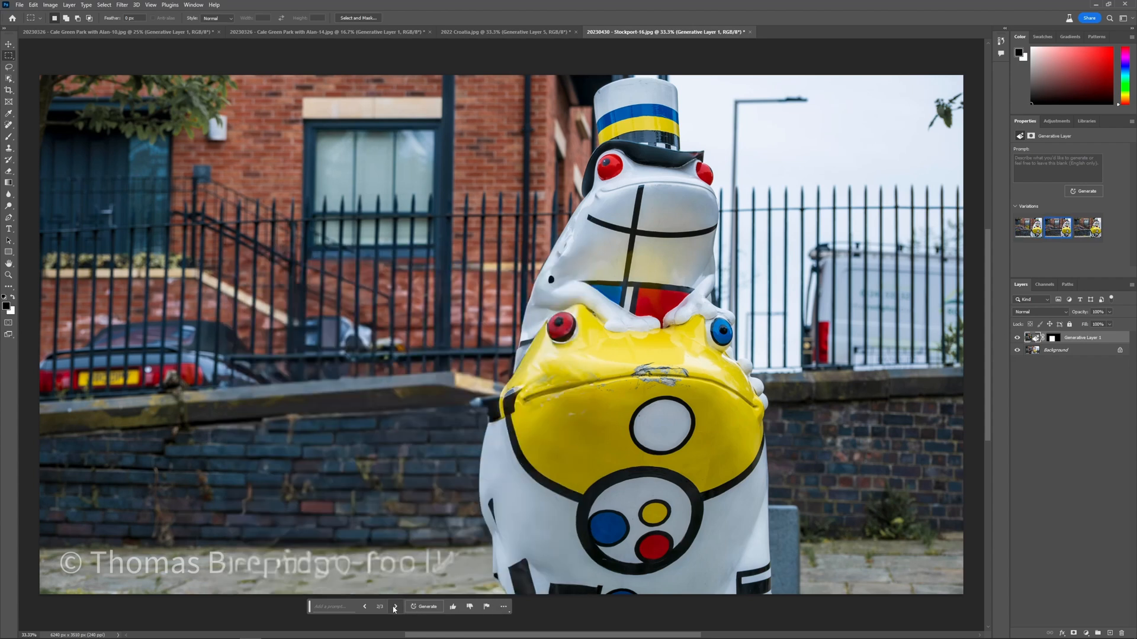
pyautogui.click(395, 607)
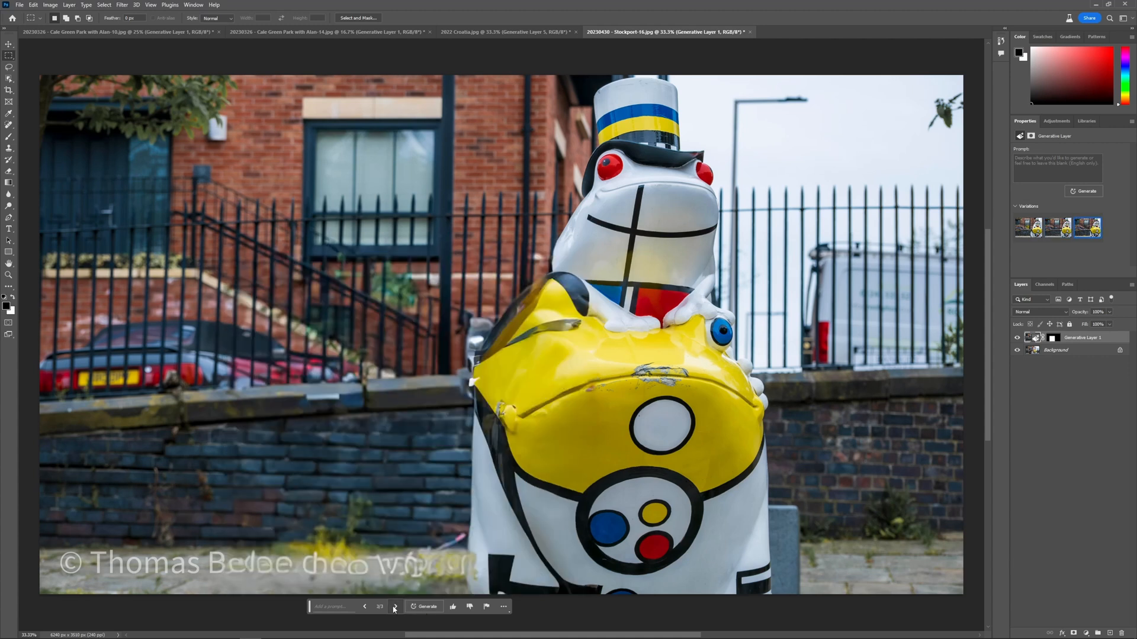
pyautogui.click(365, 607)
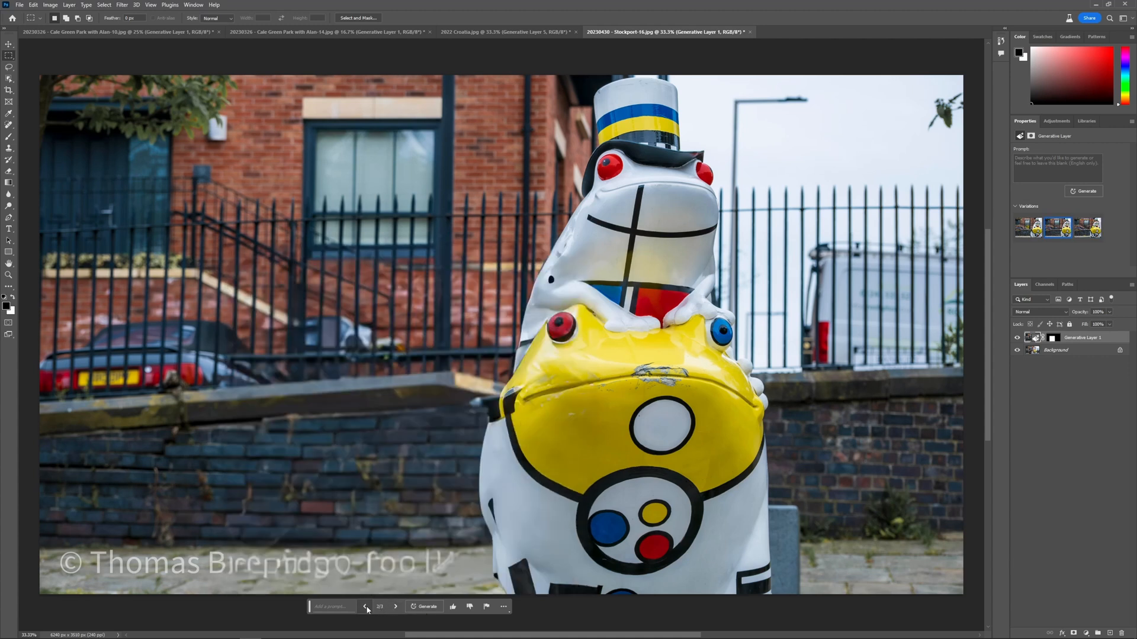
pyautogui.click(365, 607)
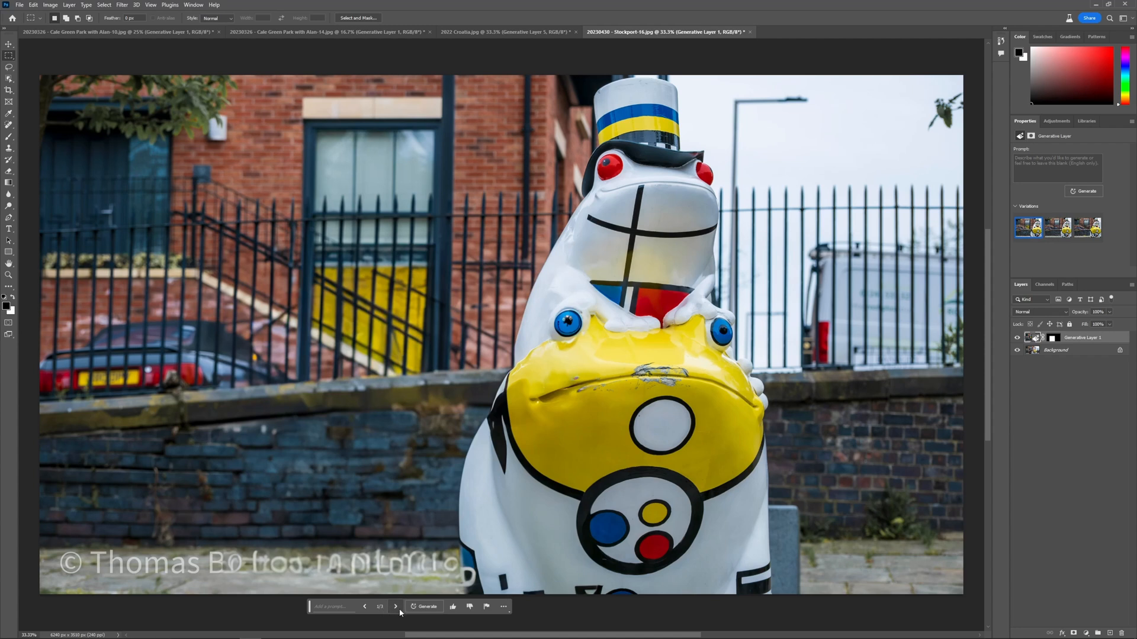
pyautogui.click(396, 607)
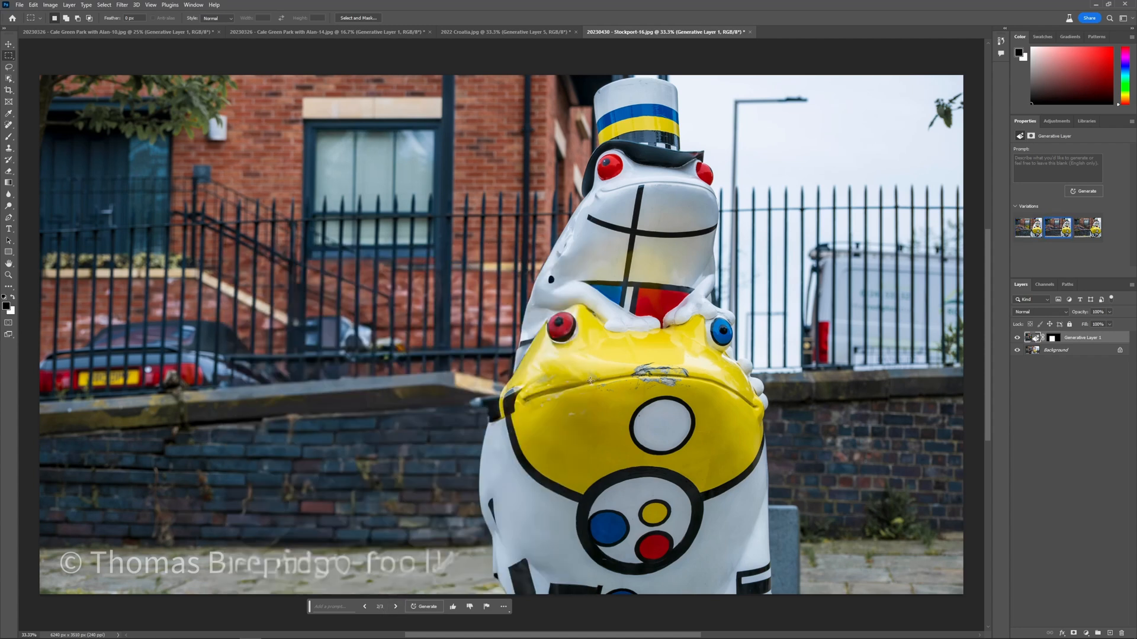
# Step: Compare the frog statue fill with the original by toggling the generative layer's visibility, and leave the layer hidden
pyautogui.click(1018, 338)
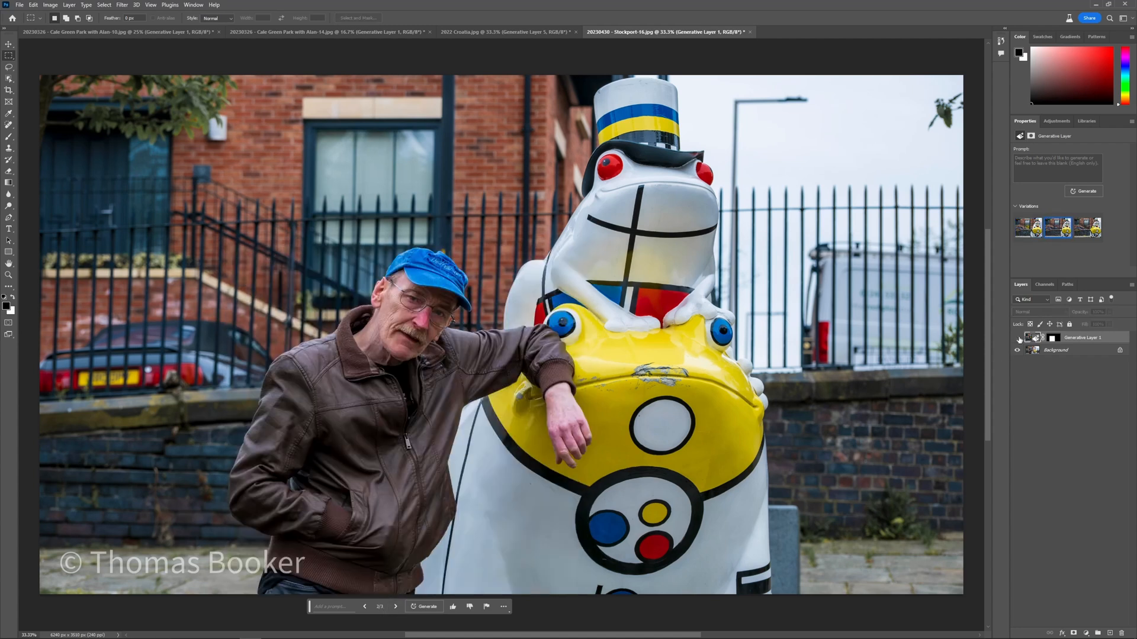
pyautogui.click(1018, 338)
pyautogui.click(1017, 338)
pyautogui.click(1018, 338)
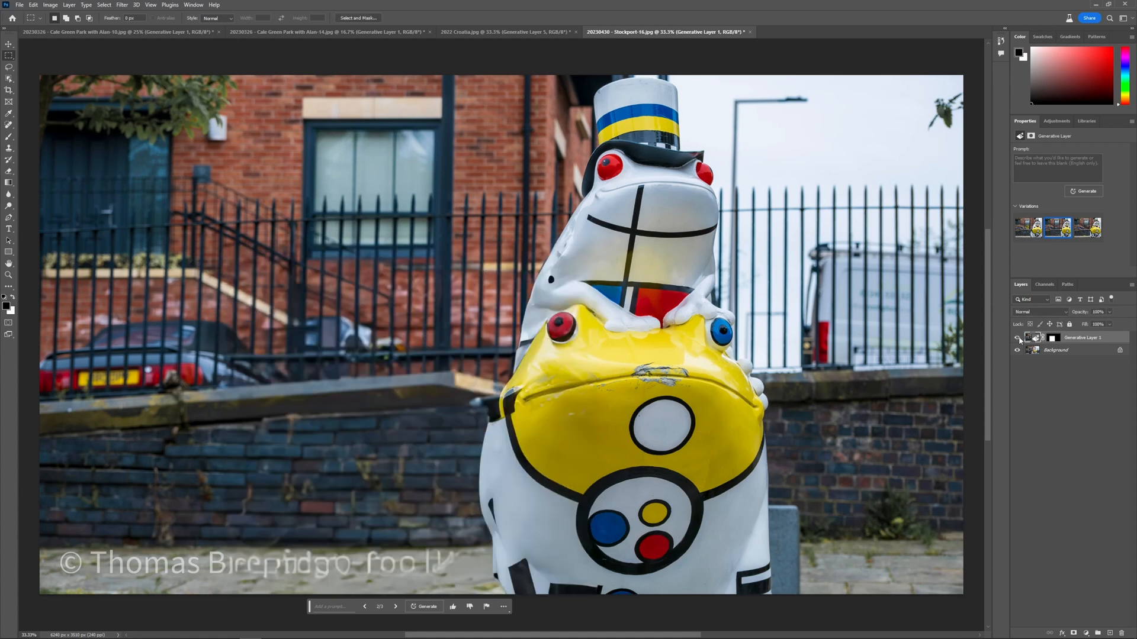
pyautogui.click(1018, 338)
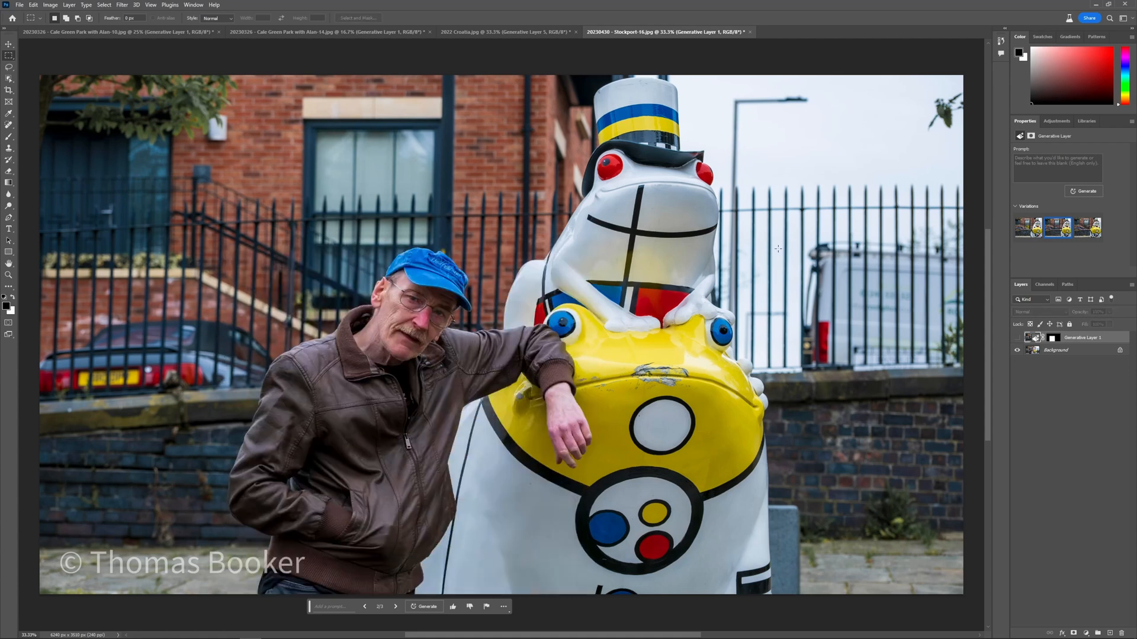
# Step: Revisit the open Croatia and Stockport photos and switch to the thumbs-up portrait
pyautogui.click(509, 32)
pyautogui.click(651, 32)
pyautogui.click(164, 33)
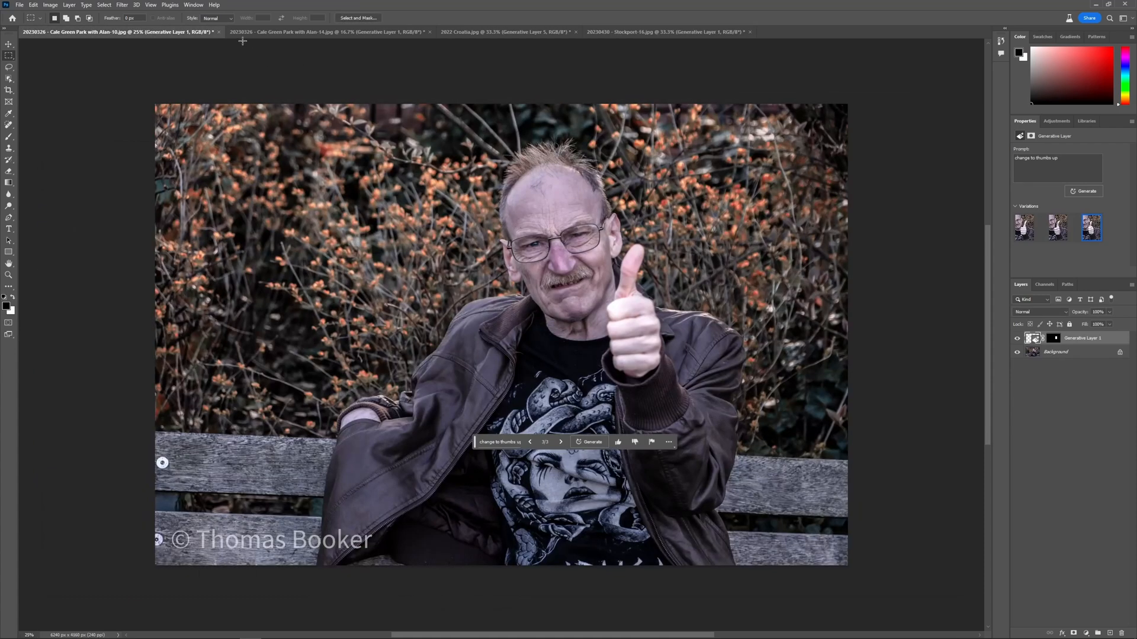
# Step: In the red hoodie portrait, select one lens of the glasses, run an empty-prompt Generative Fill on it, and step through the variations
pyautogui.click(315, 33)
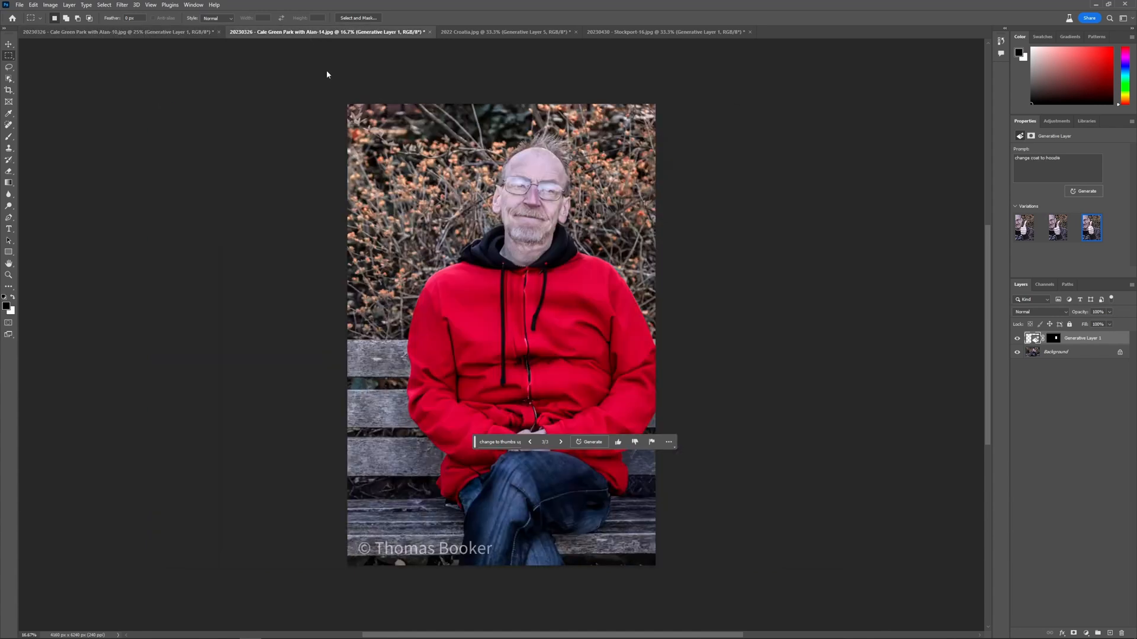
pyautogui.moveTo(506, 177); pyautogui.dragTo(531, 197)
pyautogui.click(445, 208)
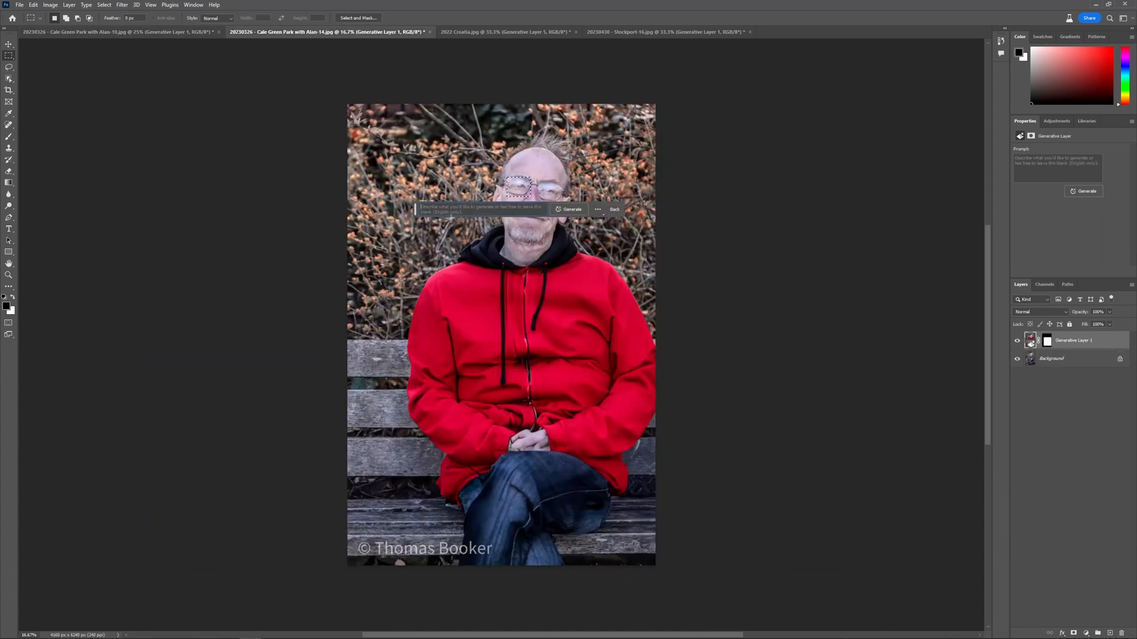
pyautogui.click(570, 219)
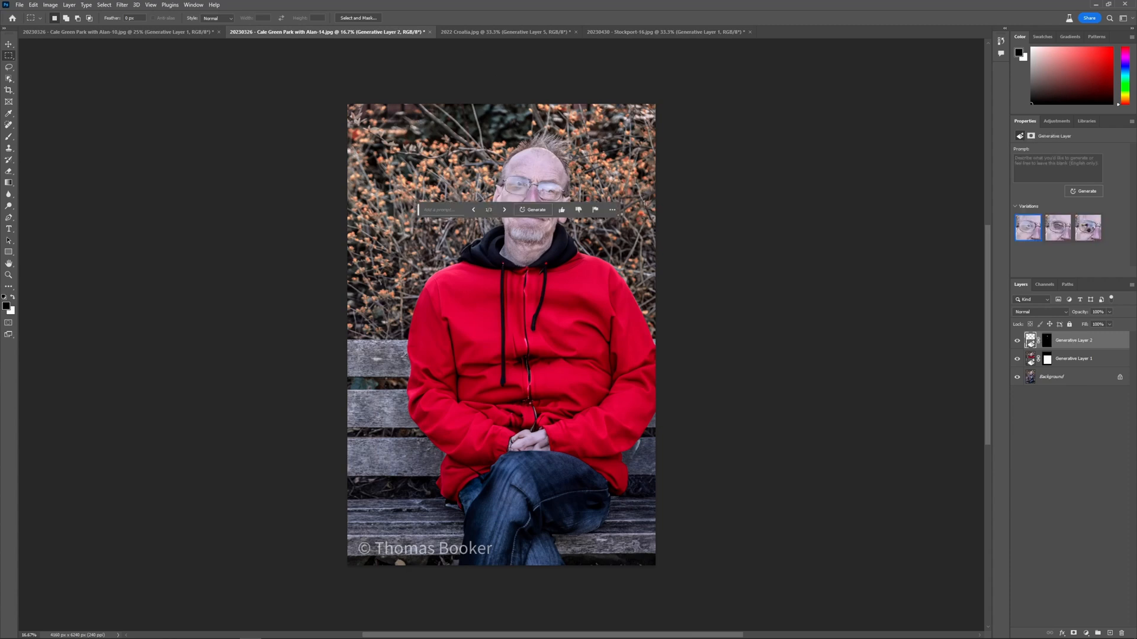
pyautogui.click(505, 210)
pyautogui.click(505, 211)
# Step: Revisit the thumbs-up portrait and 2022 Croatia.jpg, and toggle Generative Layer 1 off and on to compare the removed people
pyautogui.click(173, 34)
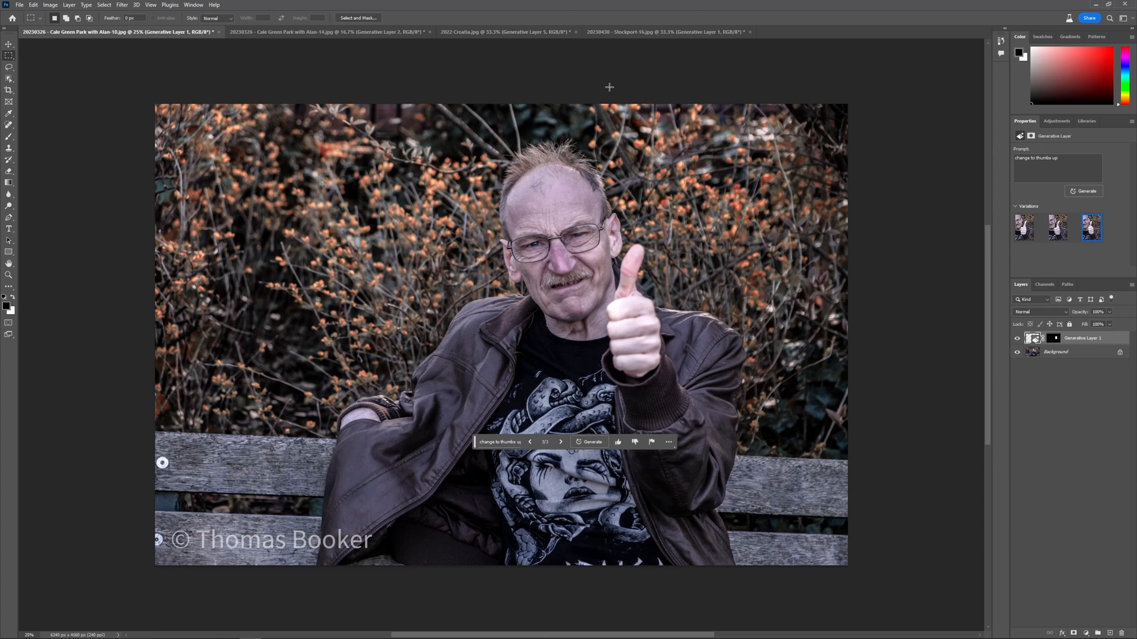
pyautogui.click(505, 33)
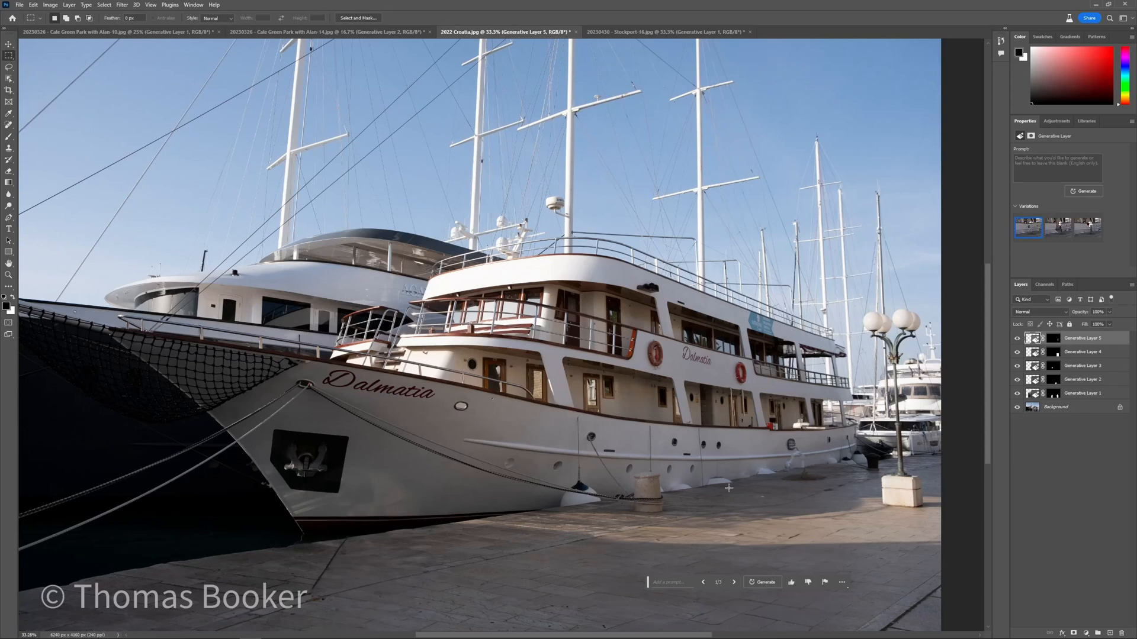
pyautogui.click(1017, 395)
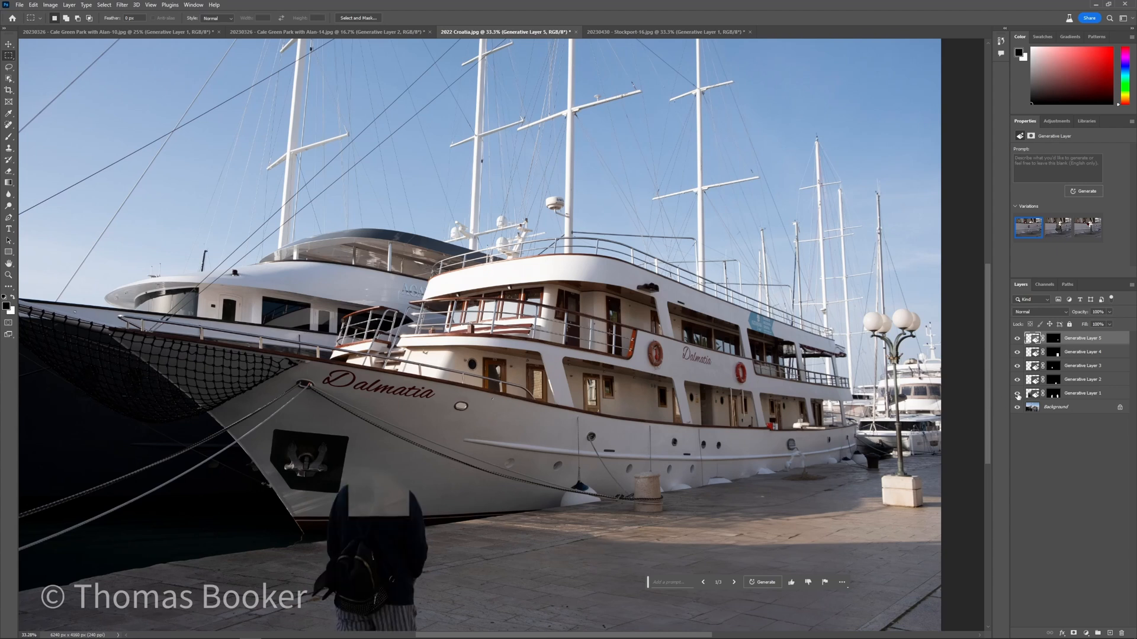
pyautogui.click(1017, 394)
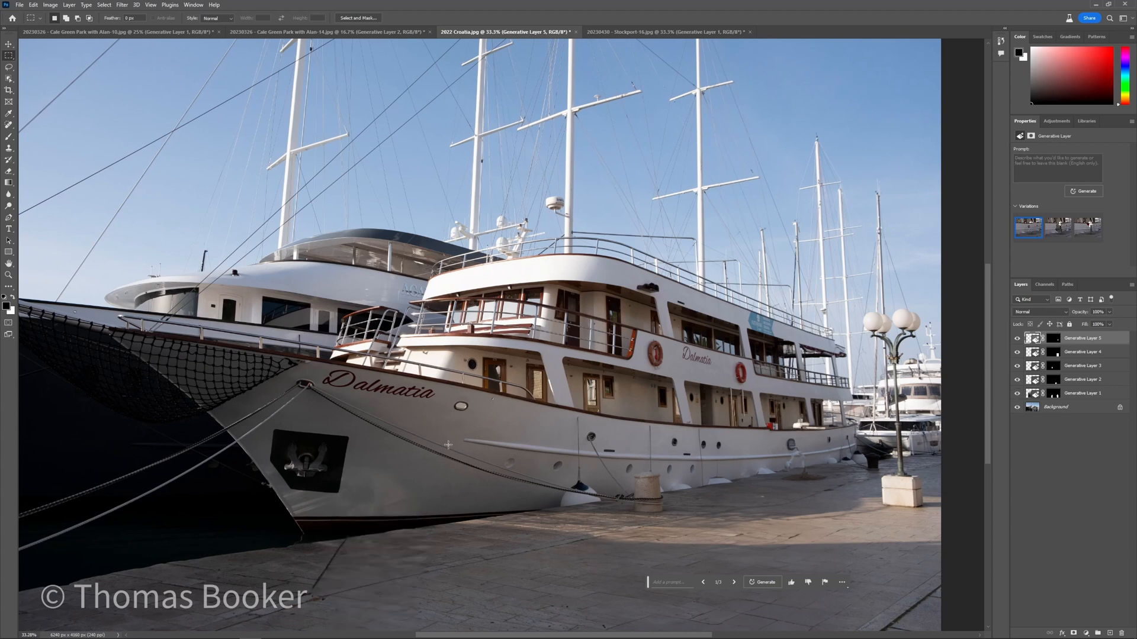